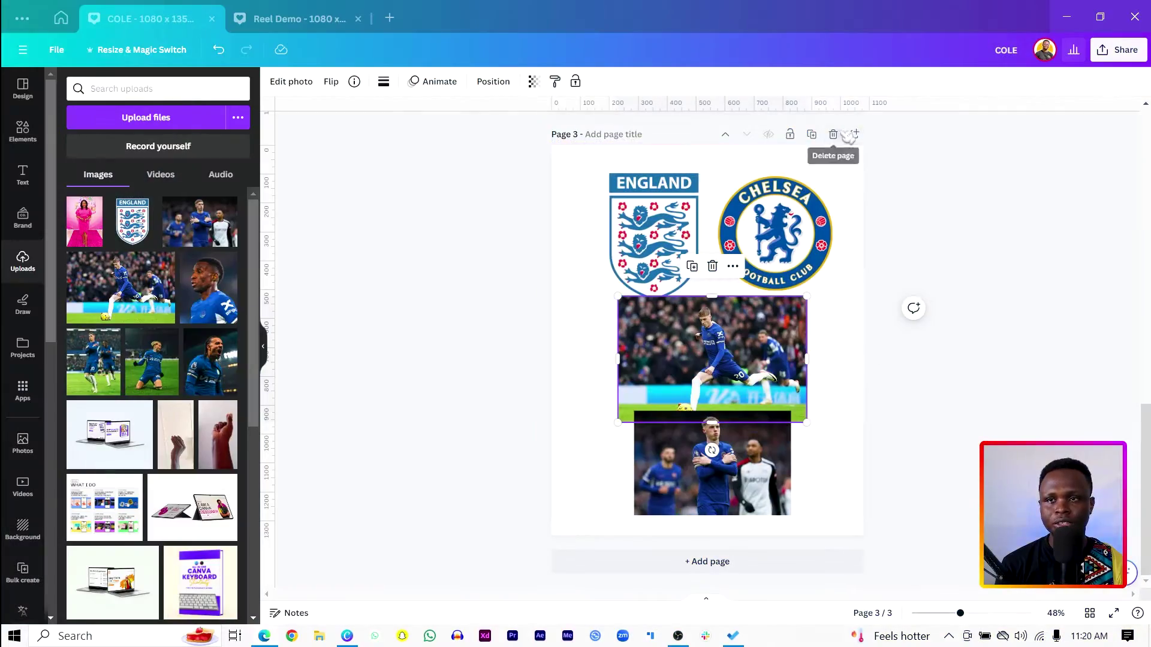
Add a fourth page and drag the two player photos onto it
left_click(855, 135)
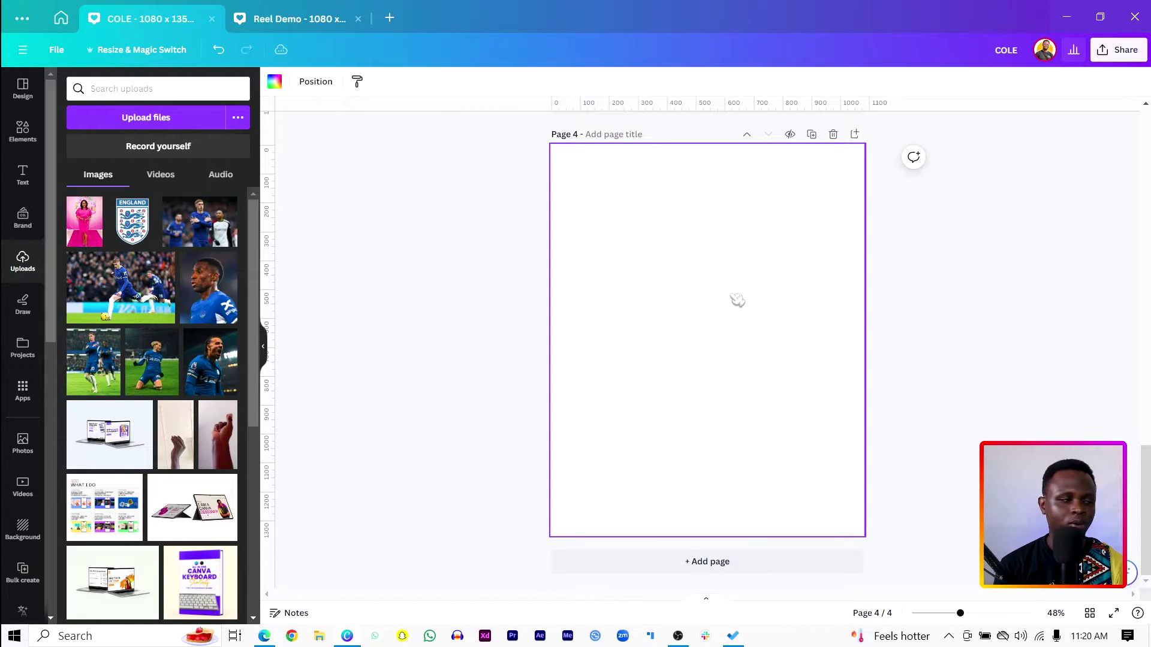
scroll(738, 316, "up", 5)
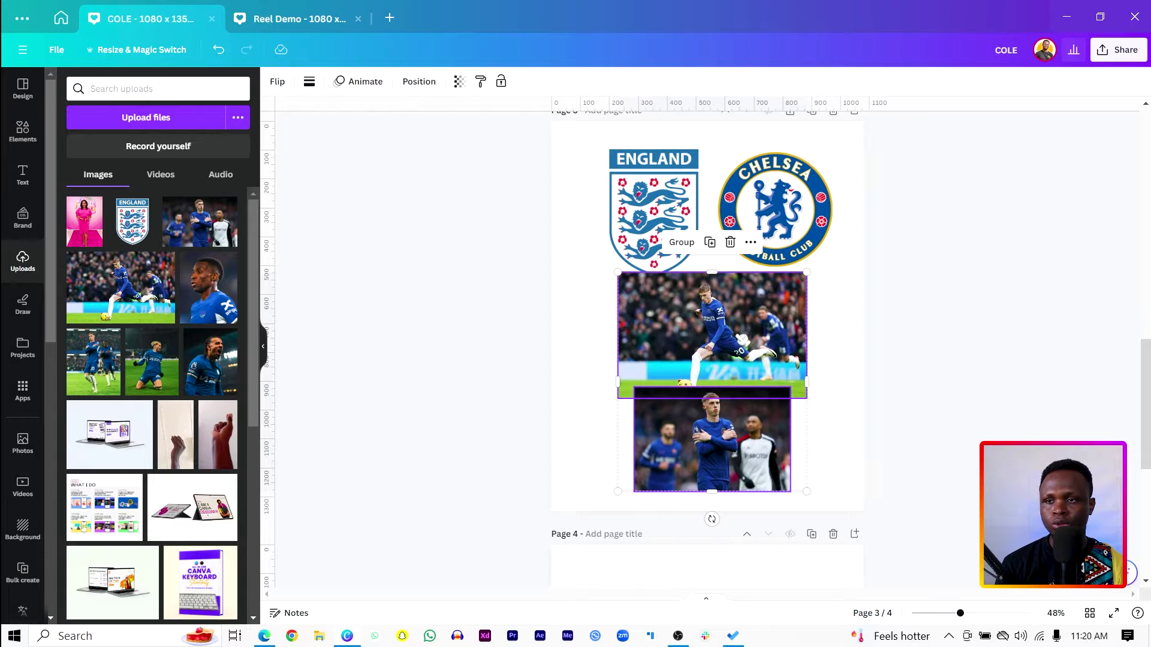
left_click_drag(736, 339, 724, 456)
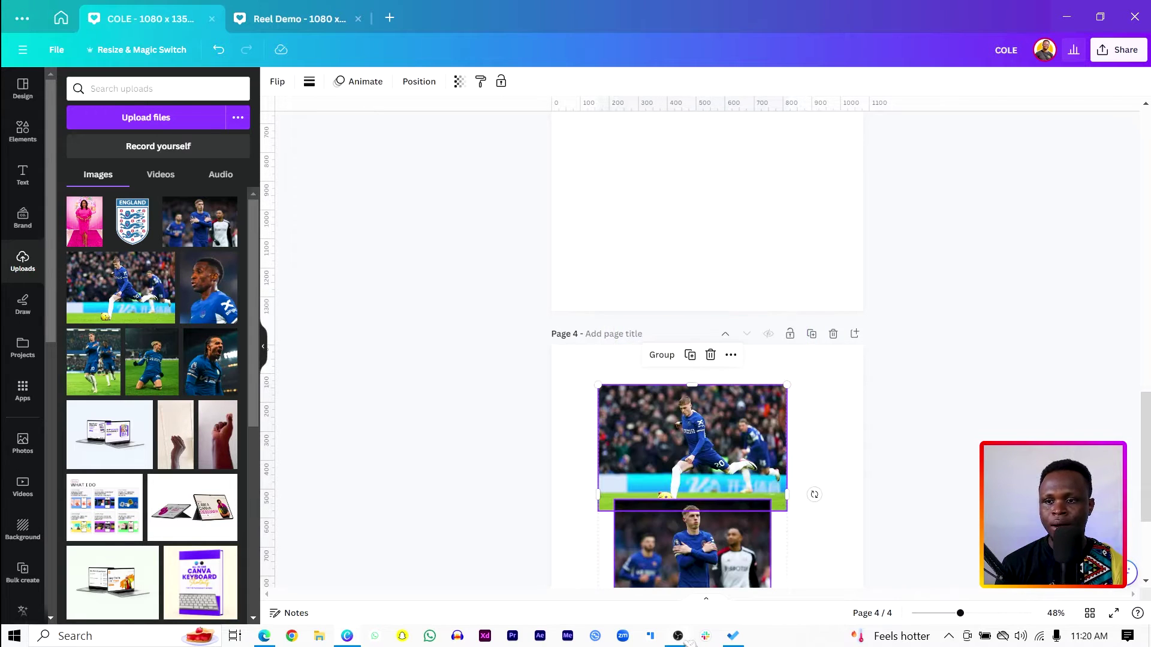
scroll(722, 488, "down", 3)
left_click(723, 488)
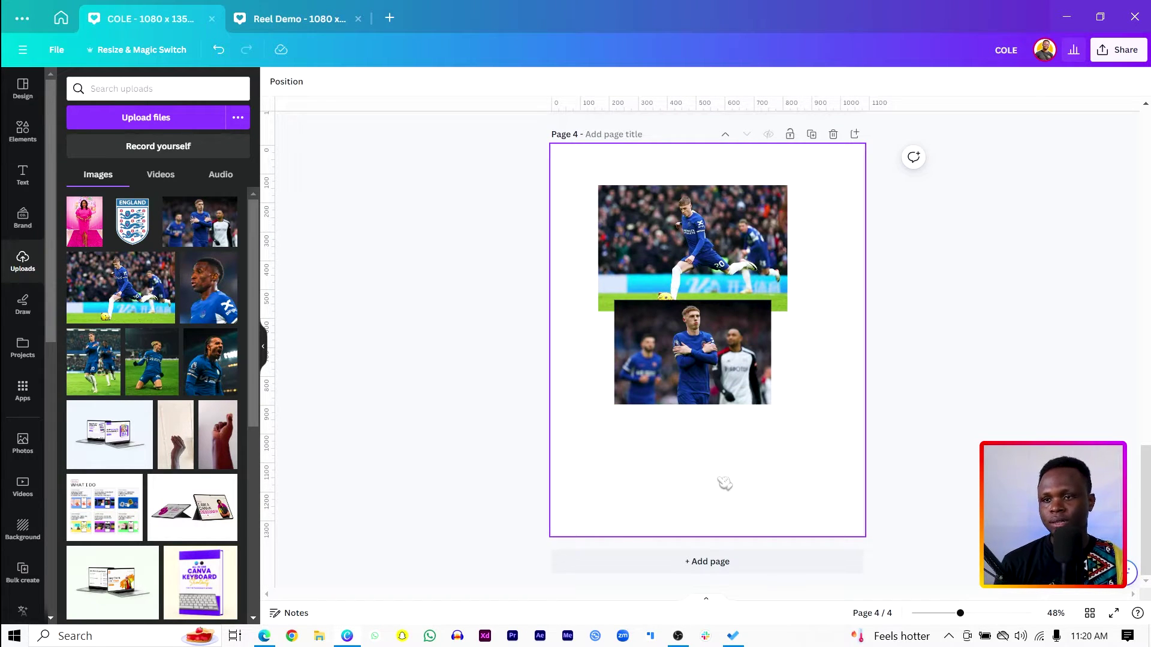
Stack the photos, enlarging the kicking photo for the bottom half and the crossed-arms photo for the top
left_click_drag(747, 360, 718, 460)
mouse_move(733, 421)
left_mouse_down()
mouse_move(915, 352)
mouse_move(902, 336)
mouse_move(732, 424)
left_mouse_up()
left_click(612, 285)
left_click_drag(581, 290, 521, 372)
left_click_drag(627, 283, 672, 291)
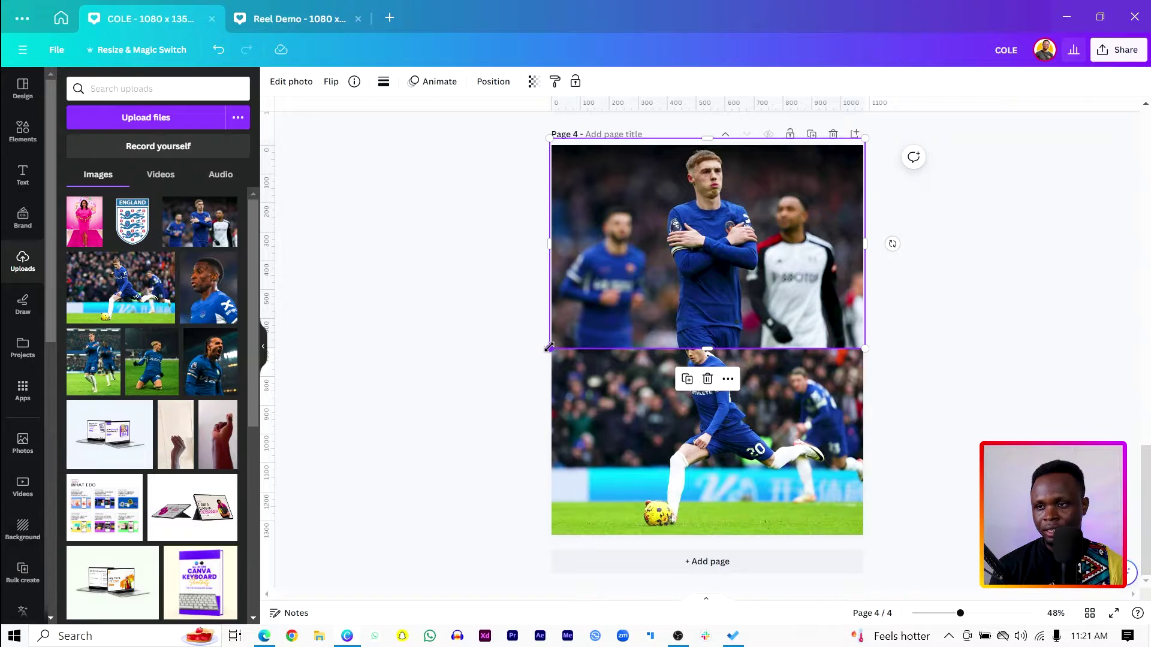
mouse_move(548, 347)
left_mouse_down()
mouse_move(508, 378)
mouse_move(557, 378)
mouse_move(541, 391)
mouse_move(561, 377)
mouse_move(512, 372)
mouse_move(545, 329)
mouse_move(507, 352)
mouse_move(527, 344)
left_mouse_up()
left_click_drag(768, 238, 764, 242)
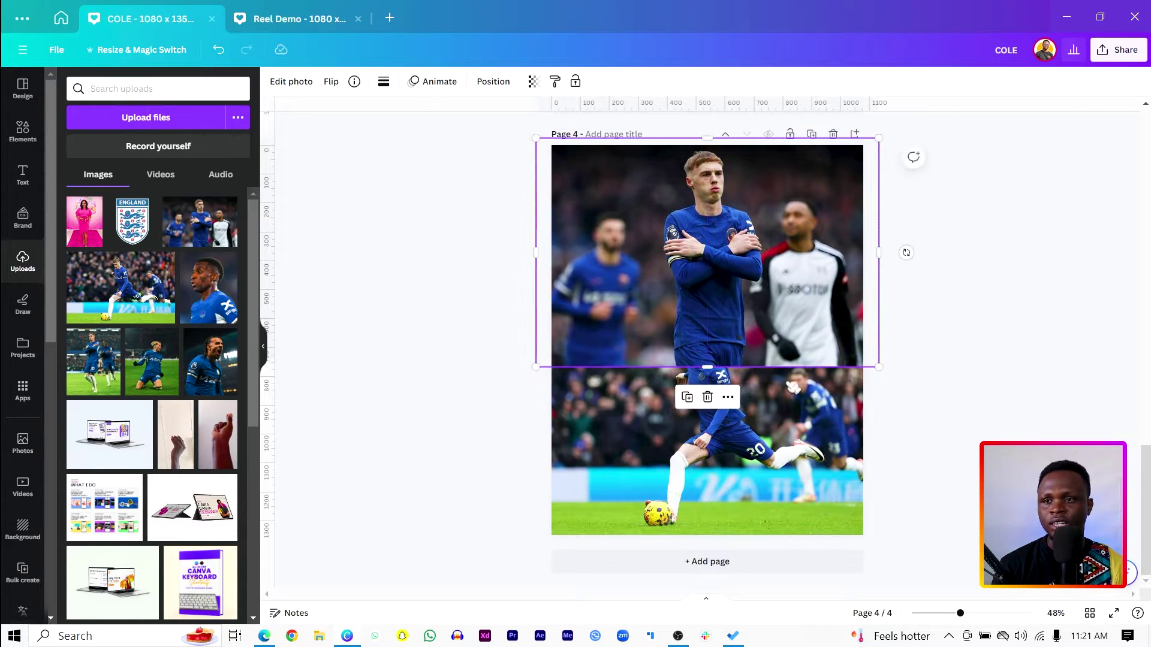
left_click(808, 436)
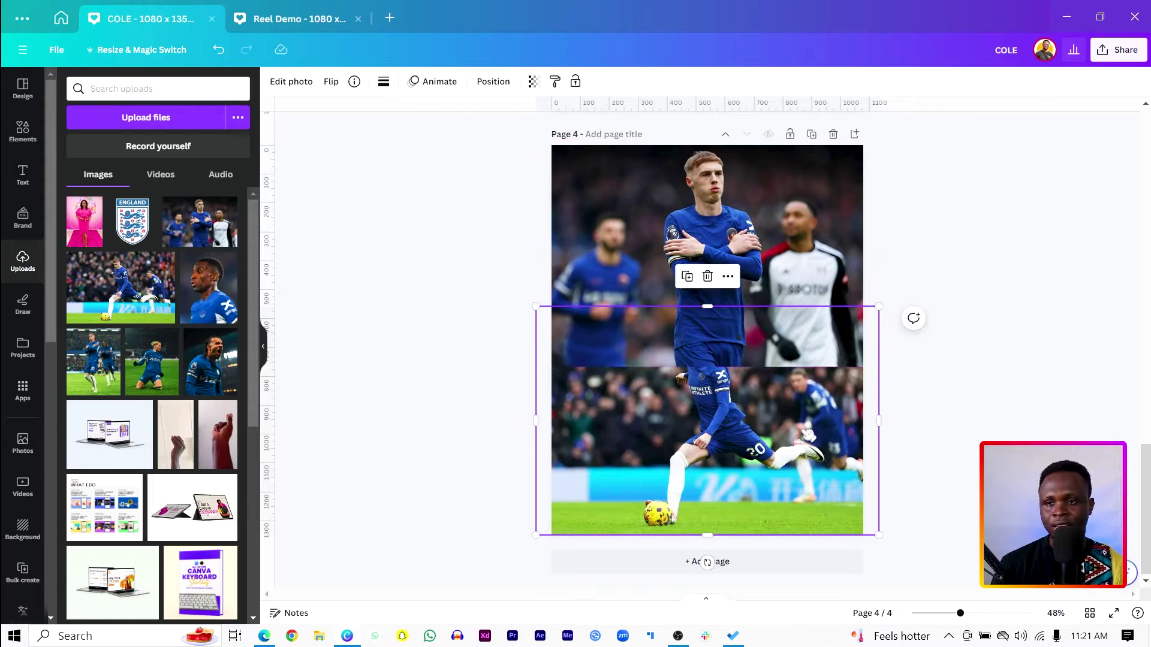
In the layer list, send the crossed-arms photo behind the kicking photo
right_click(754, 219)
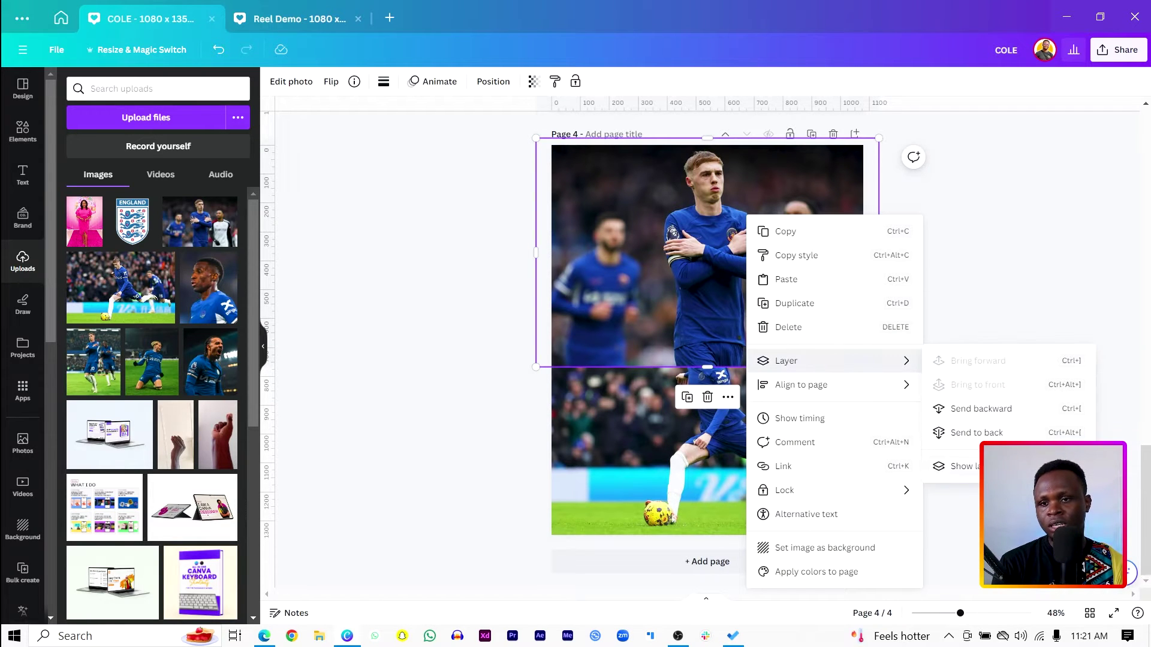
left_click(962, 466)
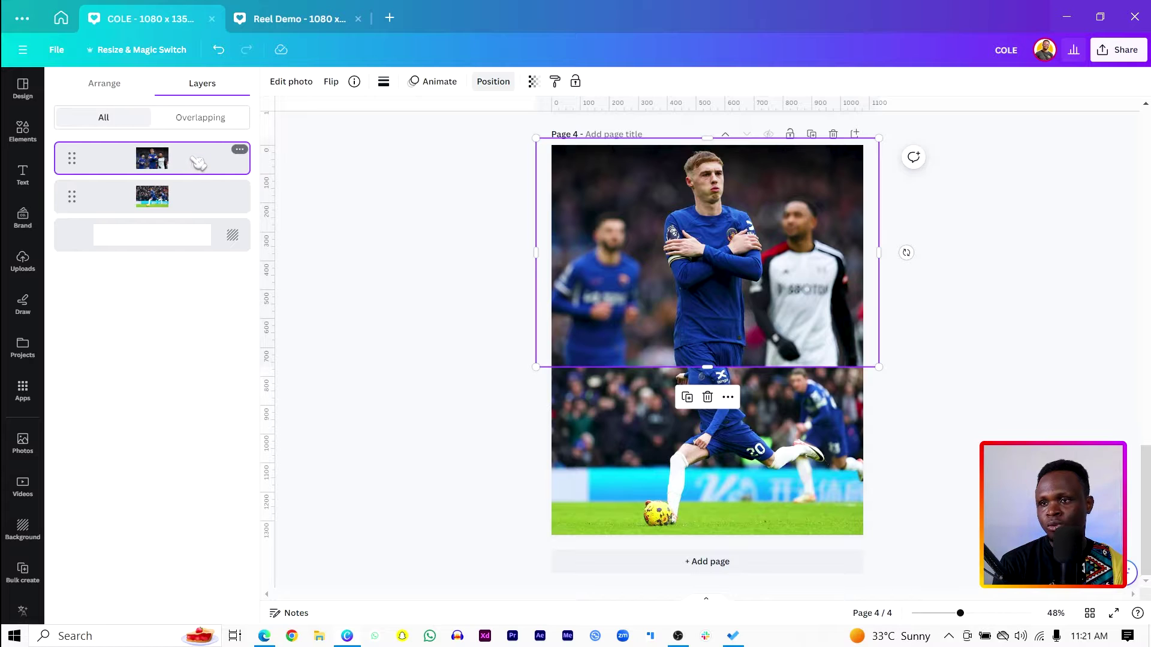
left_click_drag(198, 161, 192, 226)
left_click(632, 406)
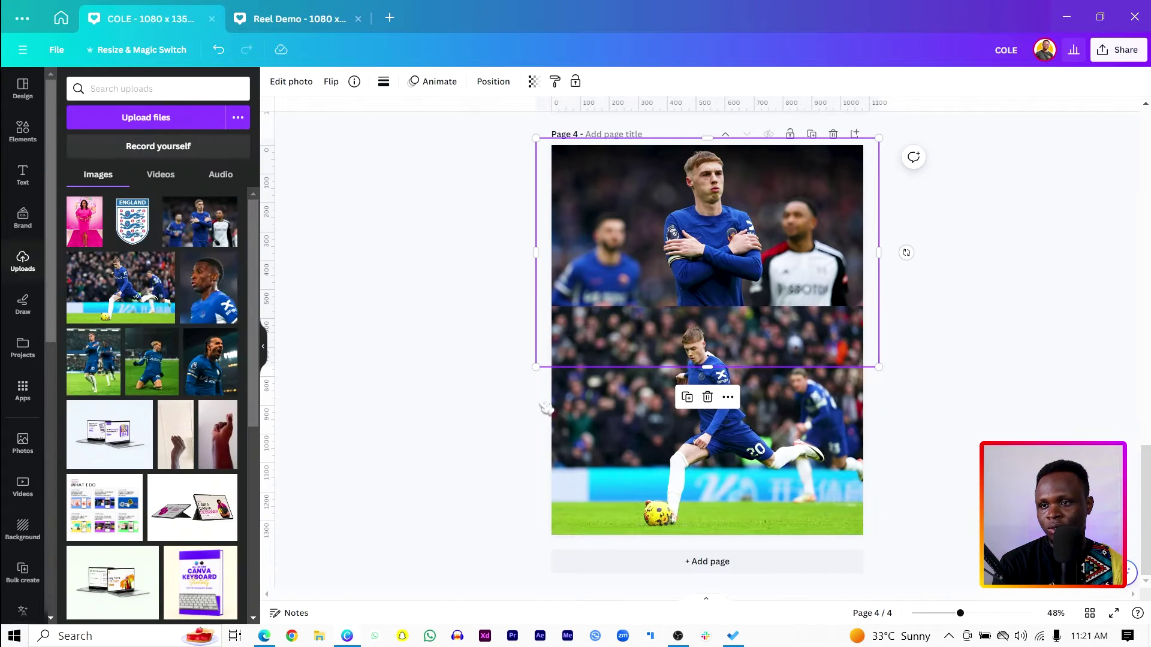
Use Magic Grab to cut out the players from the kicking and crossed-arms photos
left_click(753, 431)
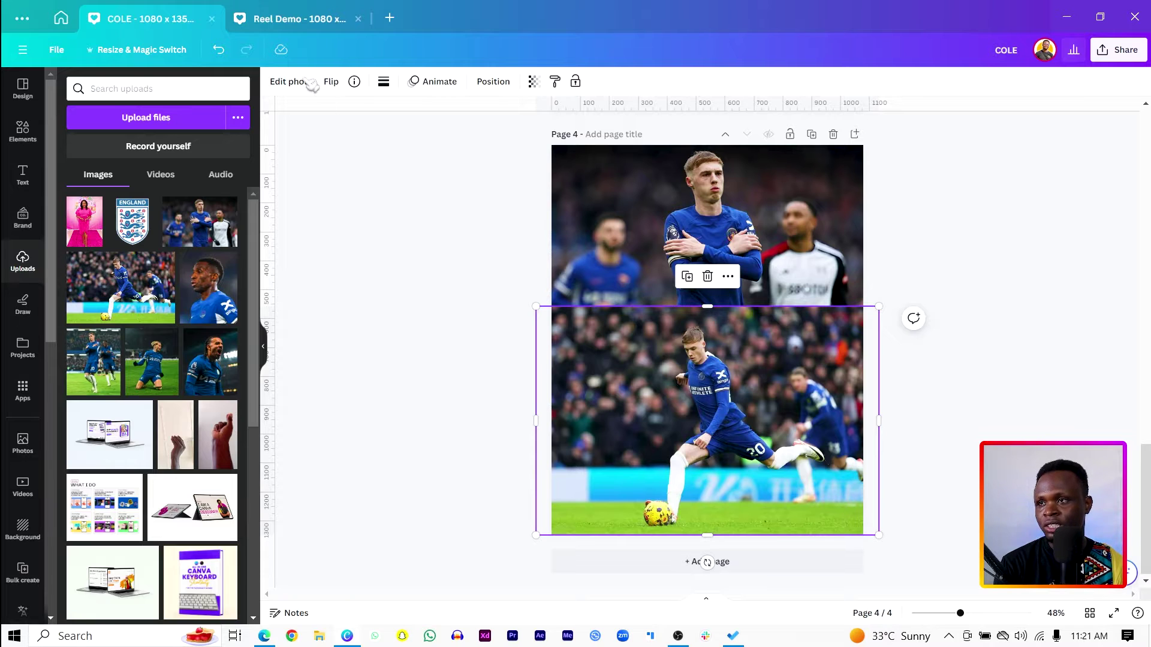
left_click(286, 84)
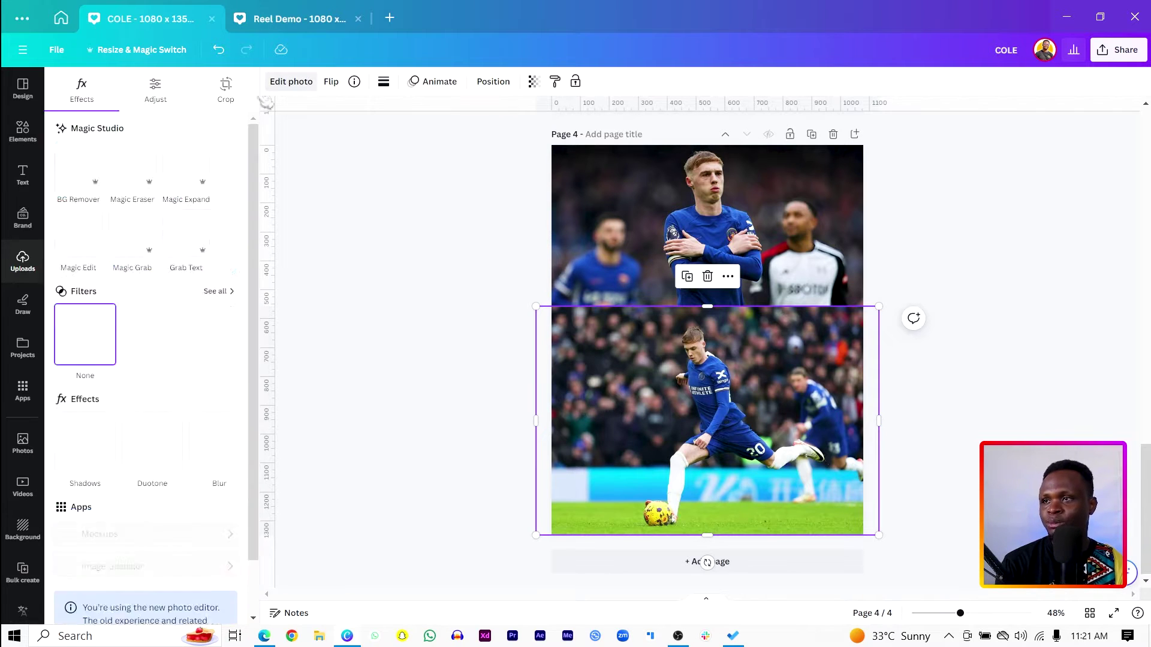
left_click(134, 266)
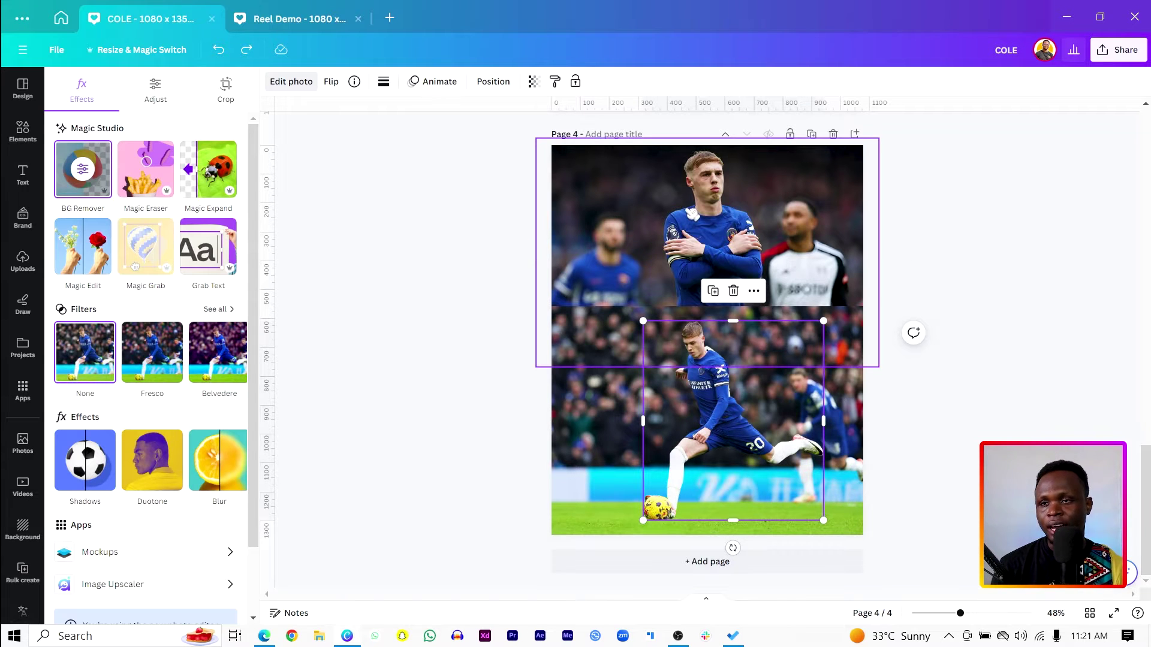
key("ctrl+z")
left_click(135, 267)
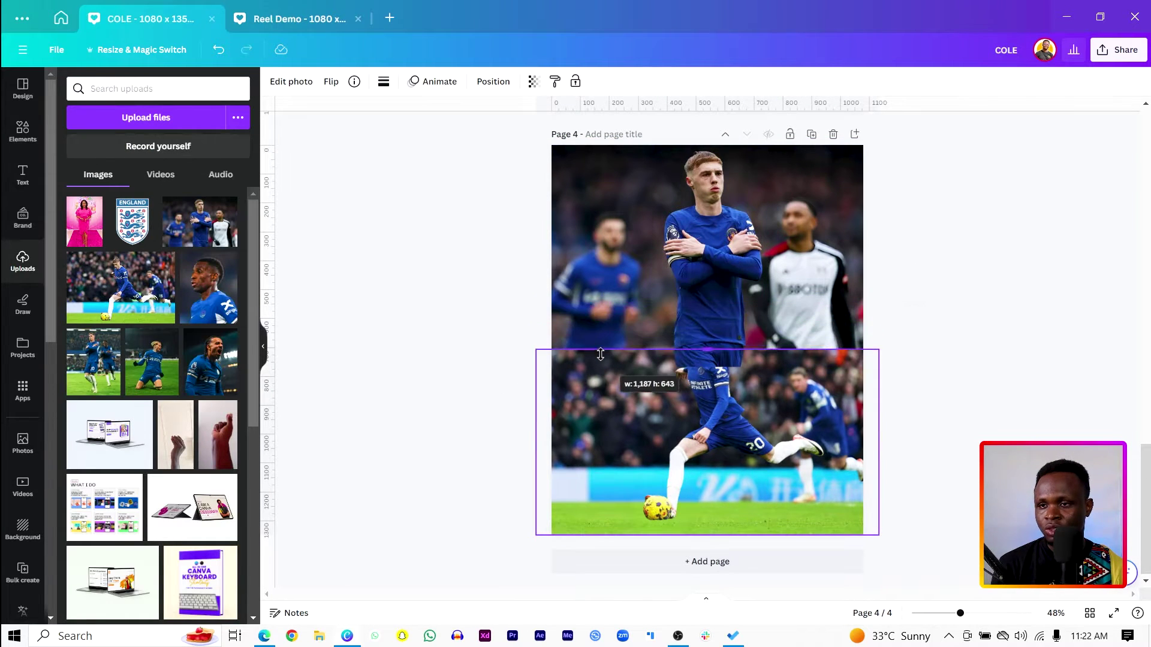
left_click(727, 292)
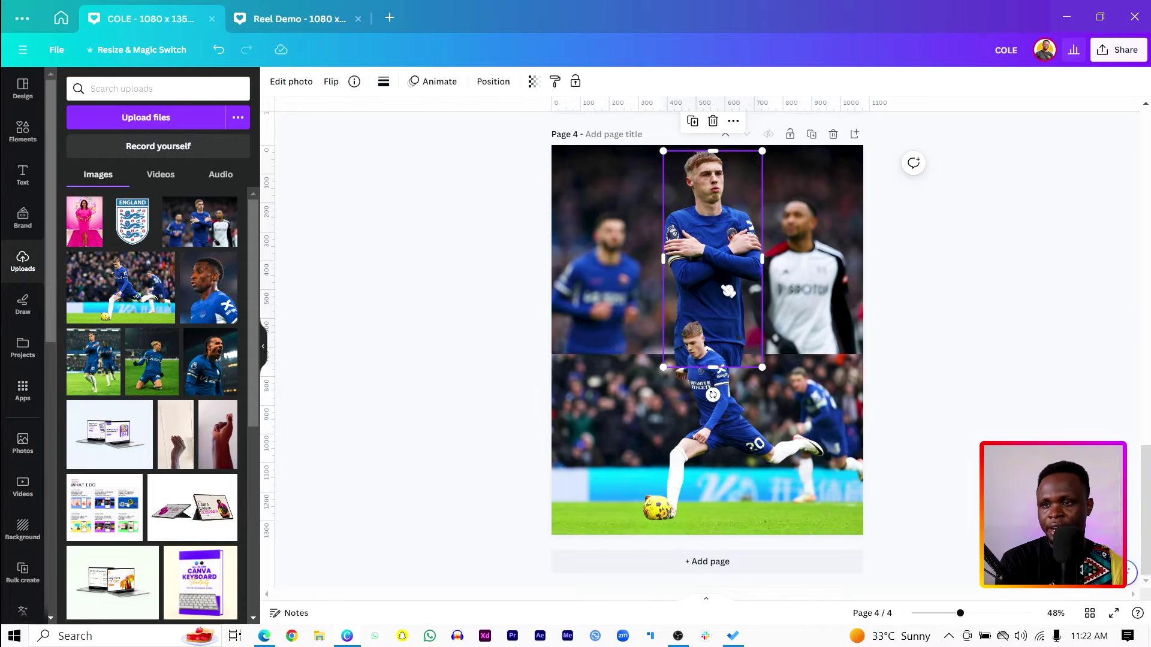
left_click(742, 308)
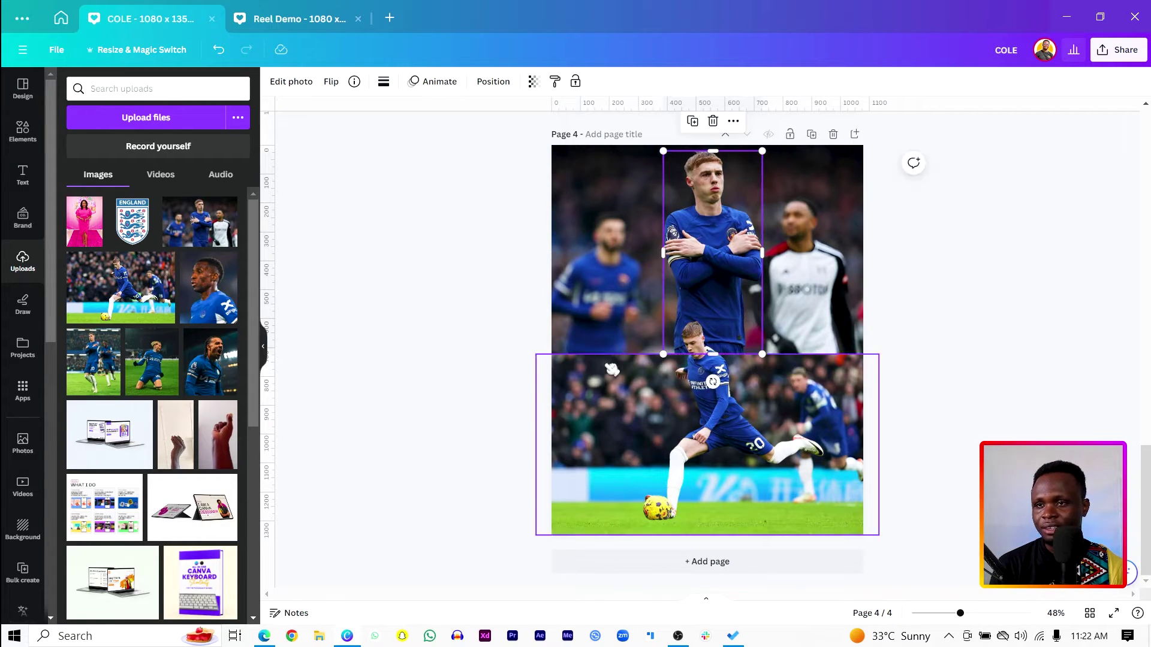
left_click_drag(437, 247, 799, 410)
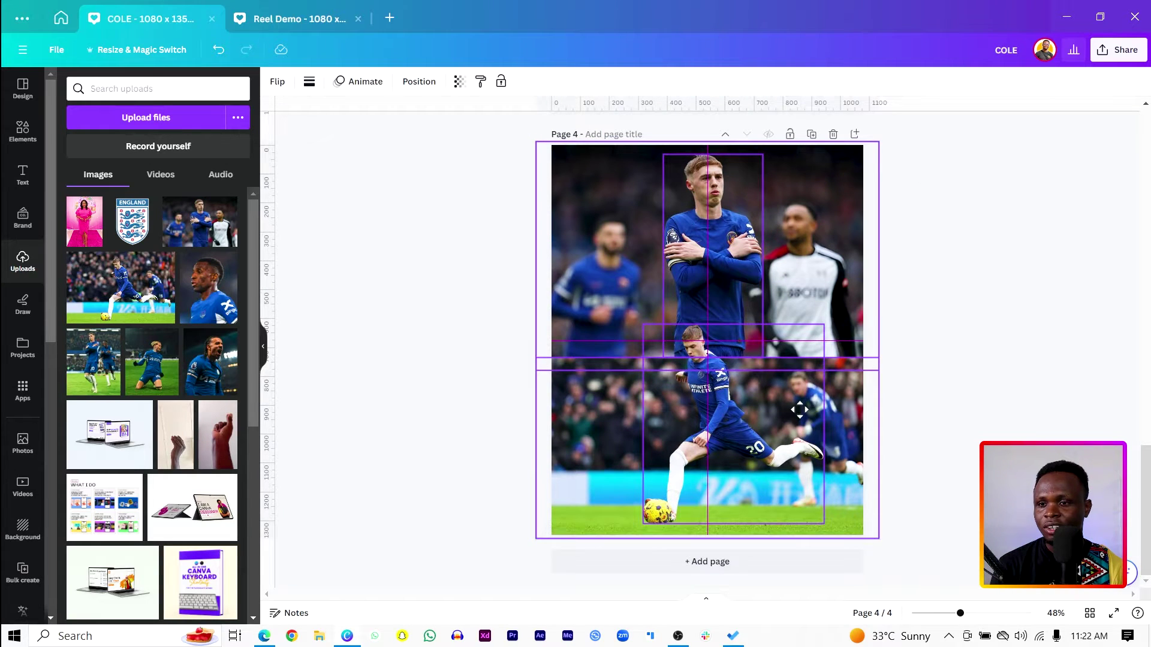
Add a pink rectangle, shape it into a thin band and rotate it -6.2°
left_click(445, 401)
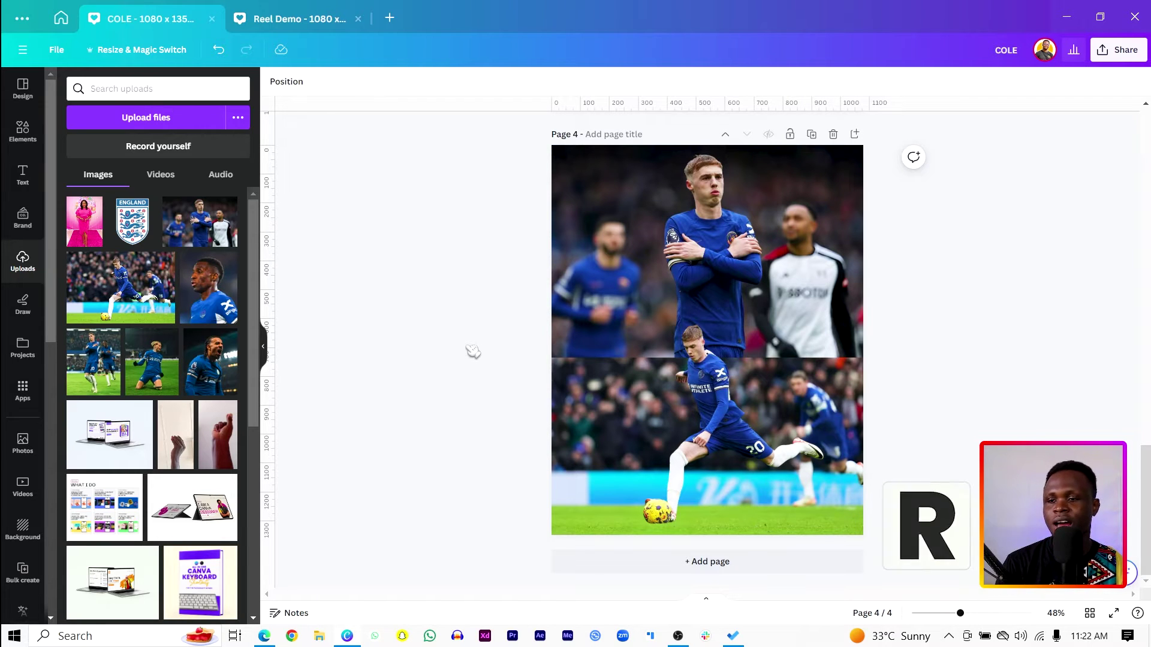
key("r")
left_click_drag(660, 344, 564, 360)
left_click(648, 292)
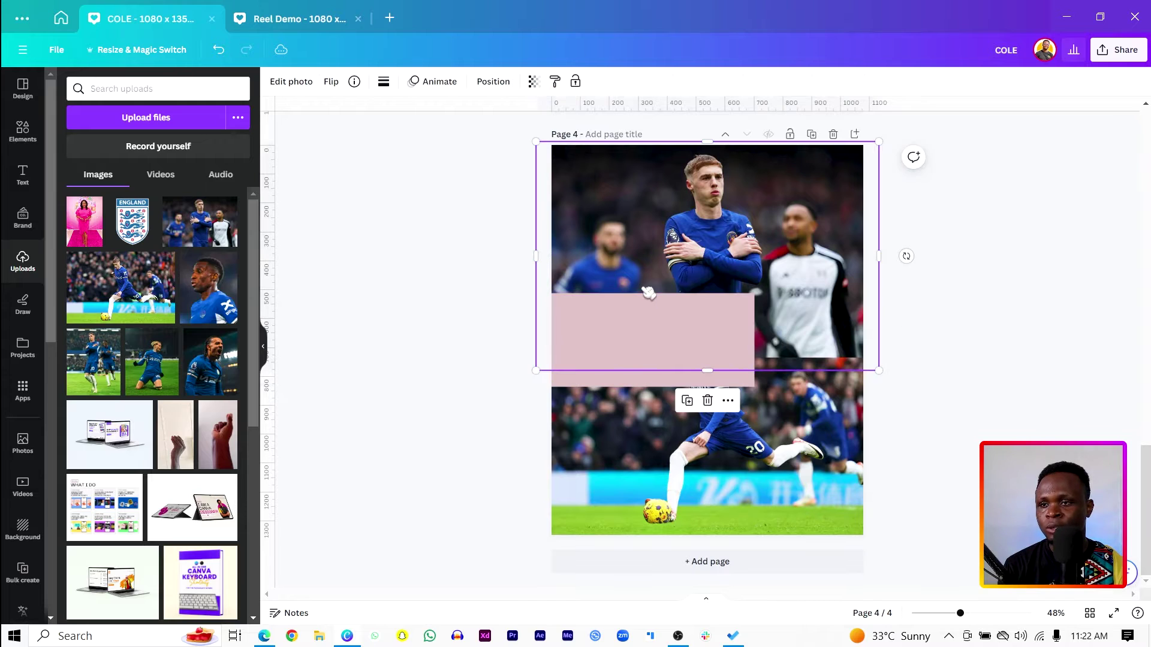
left_click(639, 322)
left_click_drag(647, 293, 644, 307)
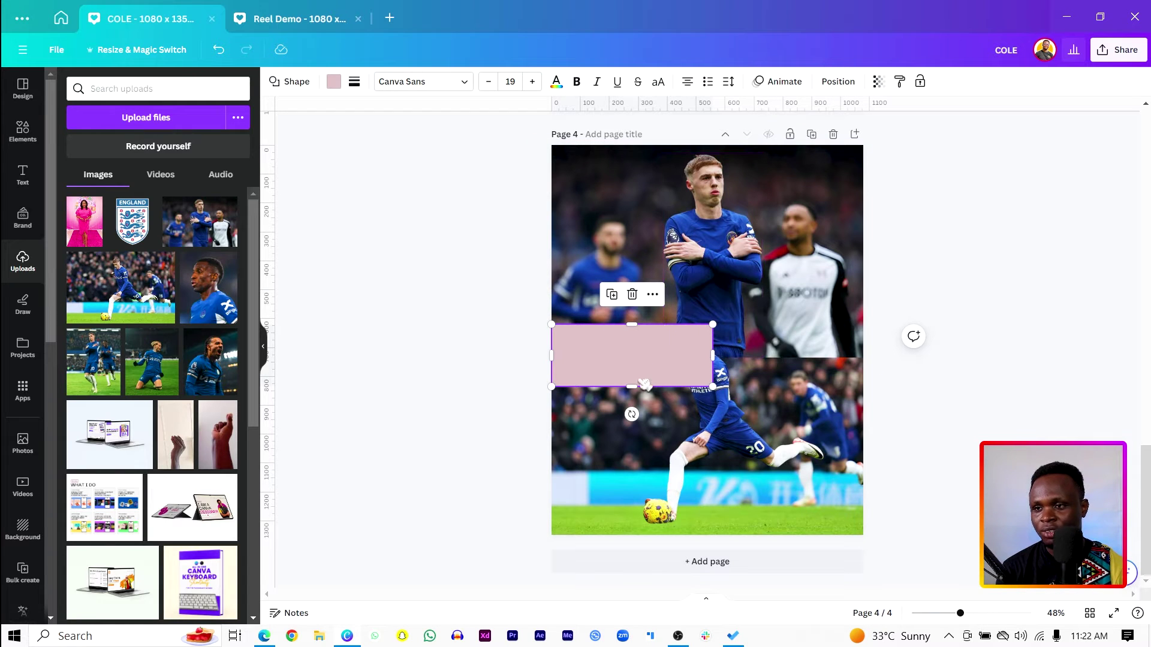
left_click(837, 82)
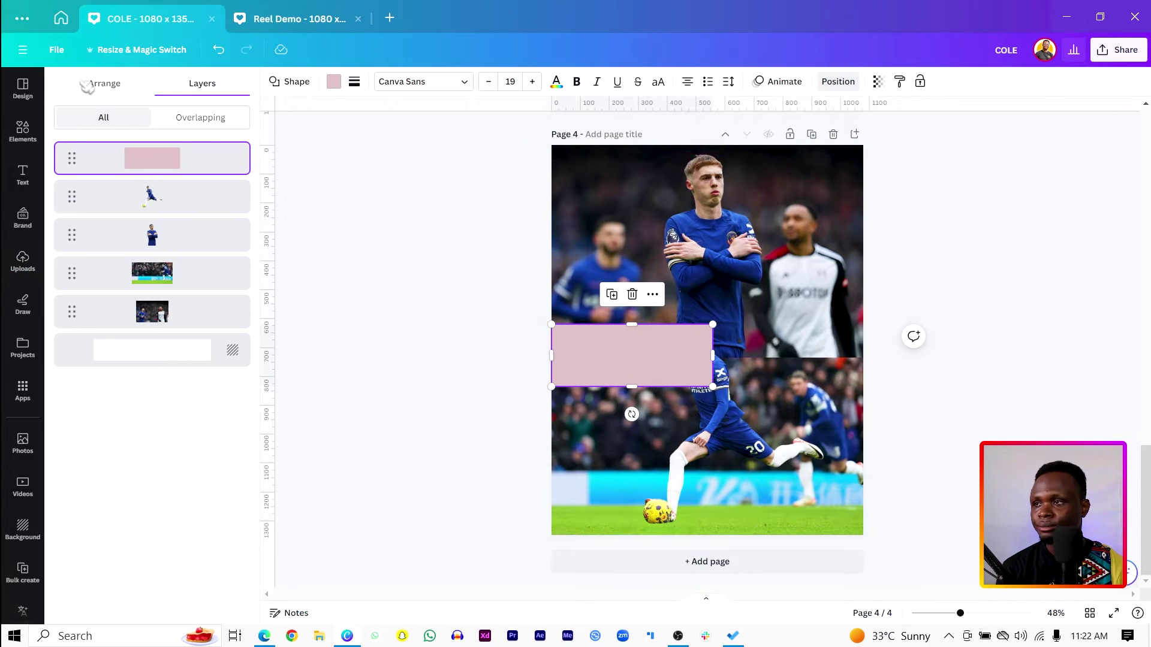
left_click(106, 85)
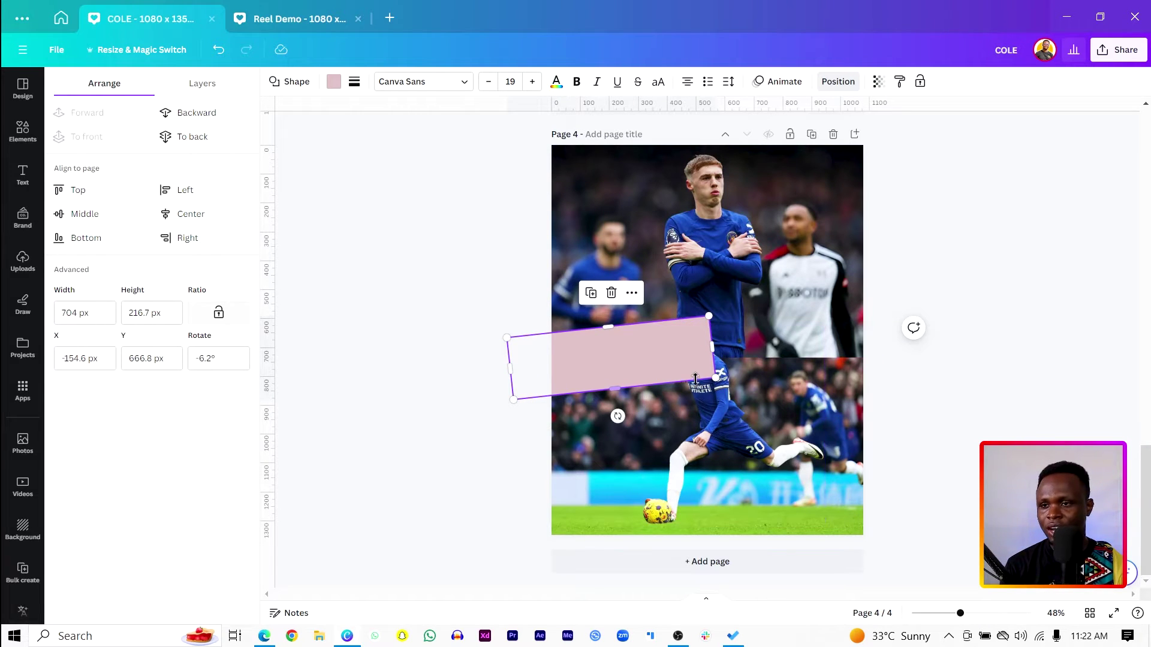
Duplicate the band to extend it right, and layer both copies beneath the player cutouts
key("ctrl+d")
left_click_drag(631, 368, 817, 366)
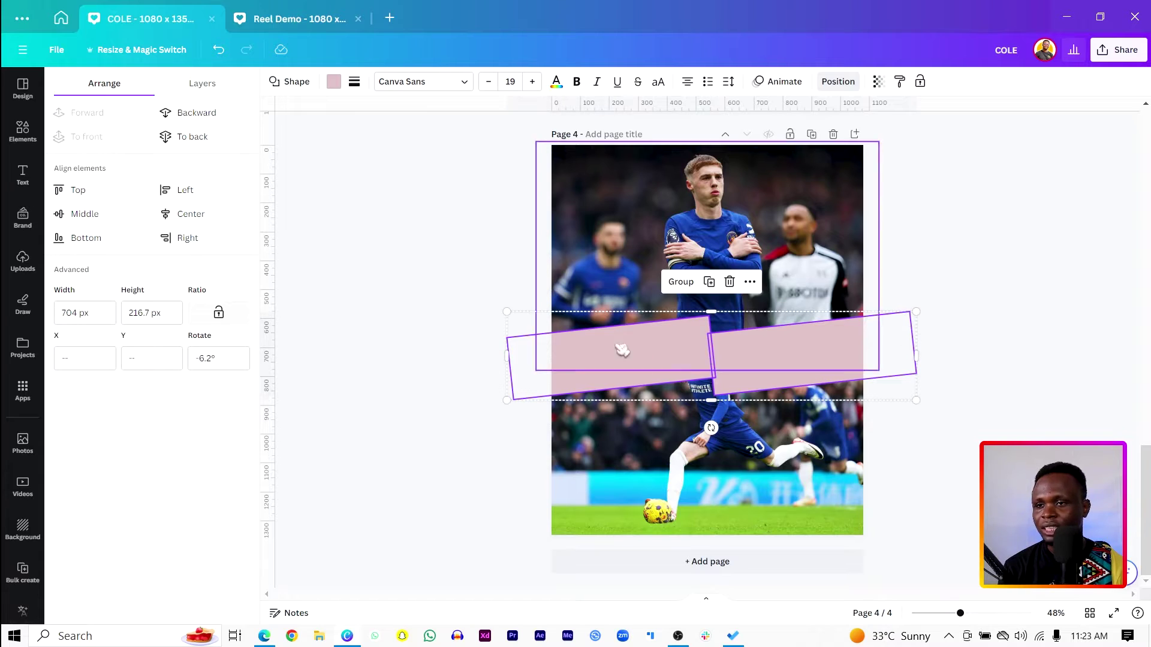
left_click(202, 83)
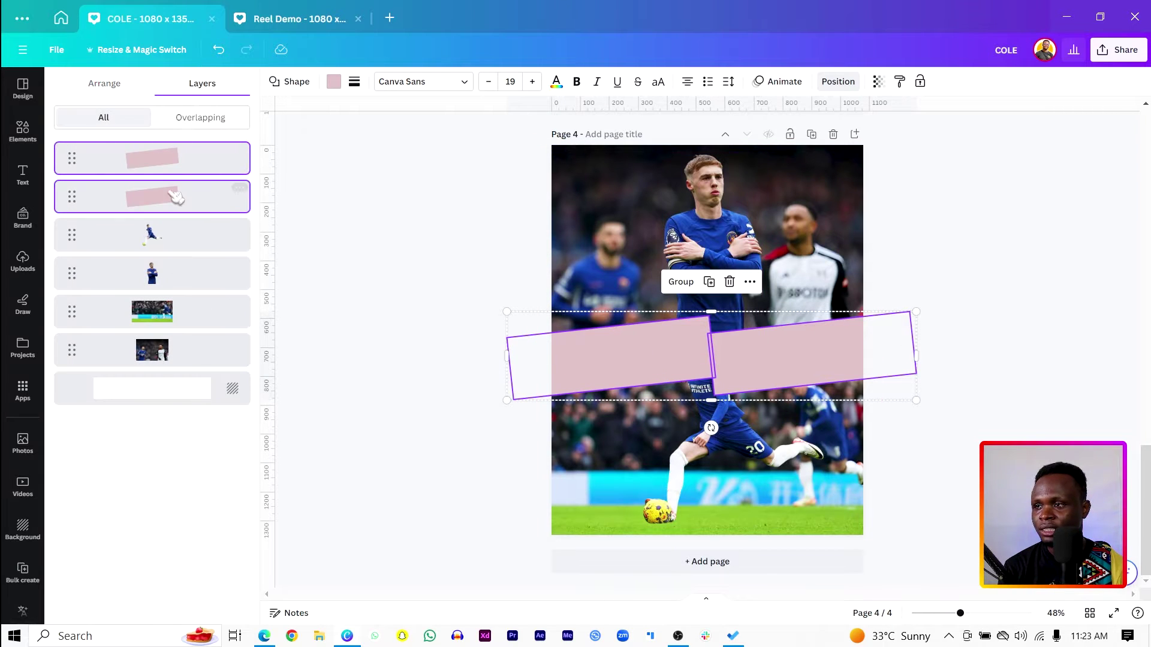
left_click_drag(178, 172, 178, 303)
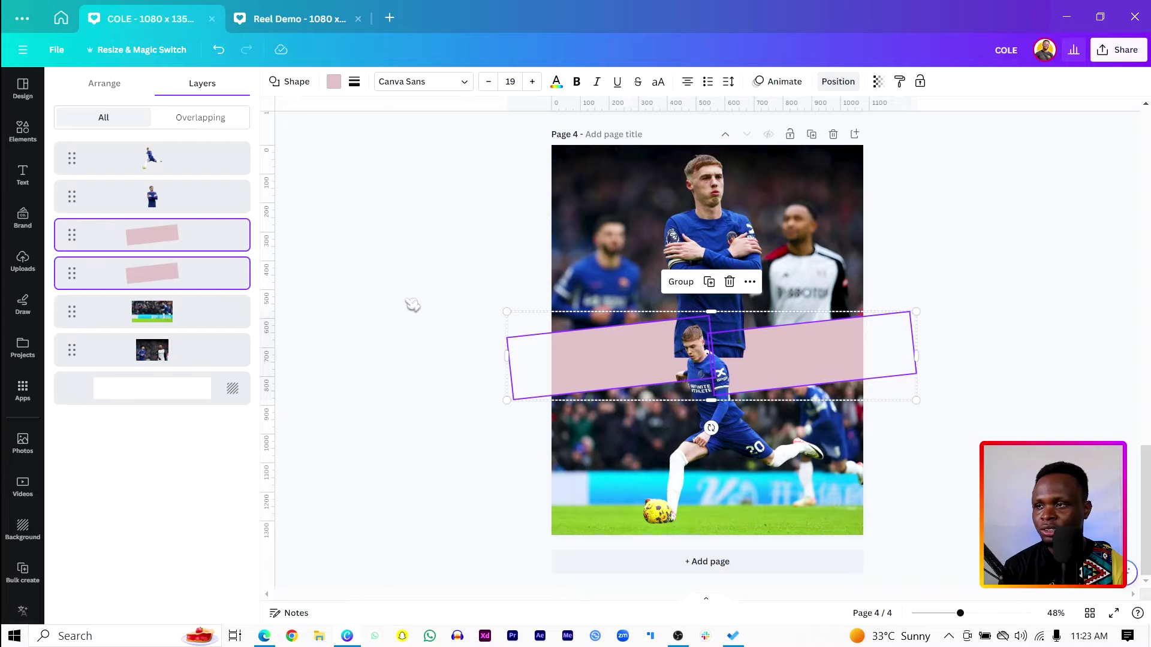
key("Escape")
left_click(651, 217)
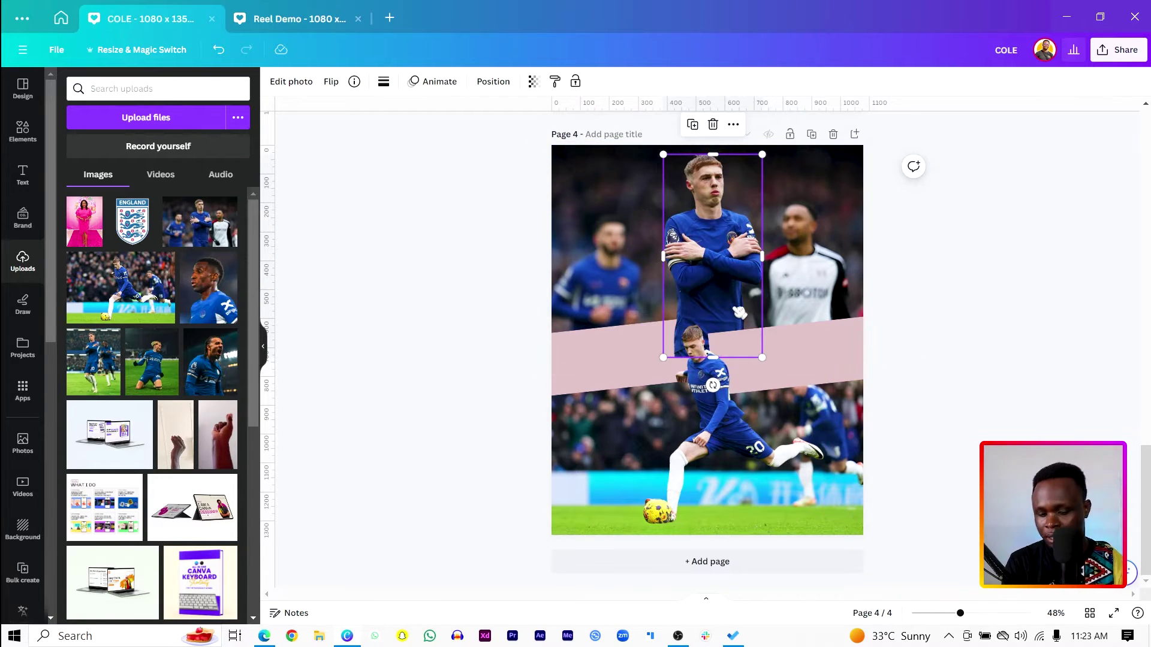
Change the pink band to the white document colour
left_click(445, 362)
left_click(602, 367)
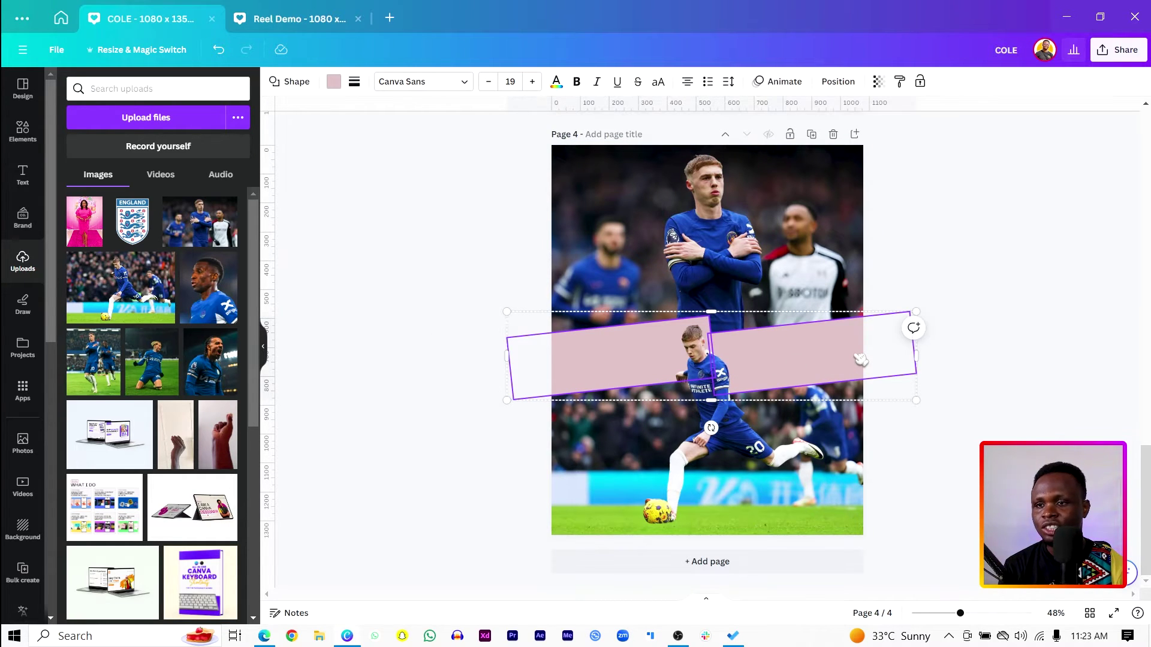
left_click(333, 81)
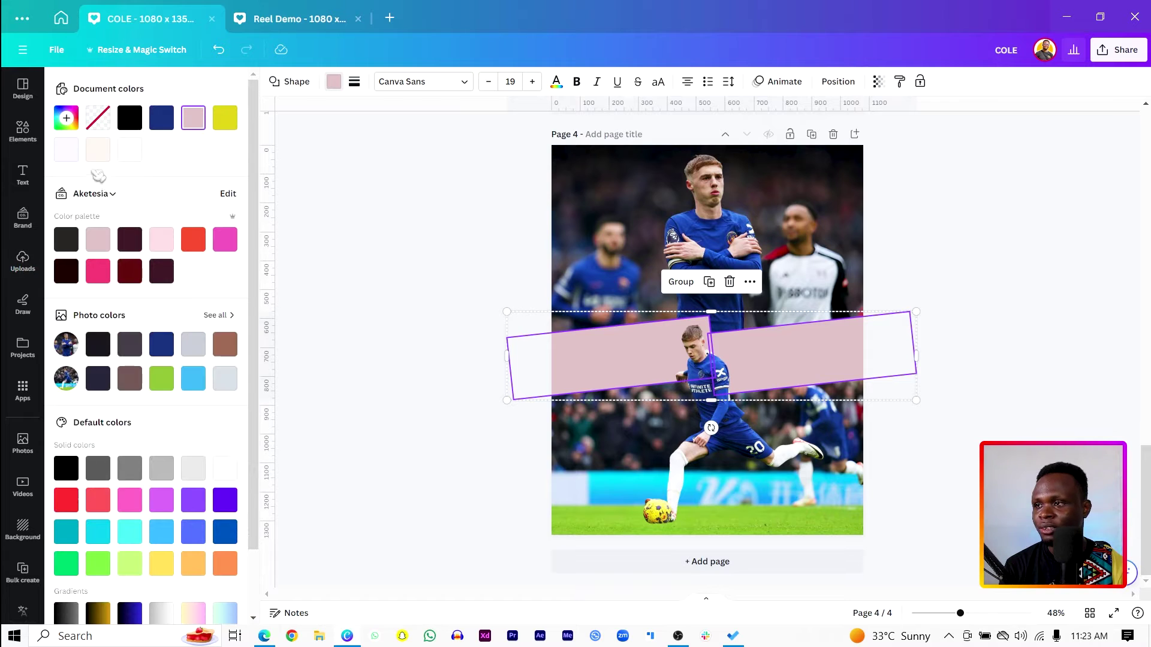
left_click(133, 157)
left_click(308, 255)
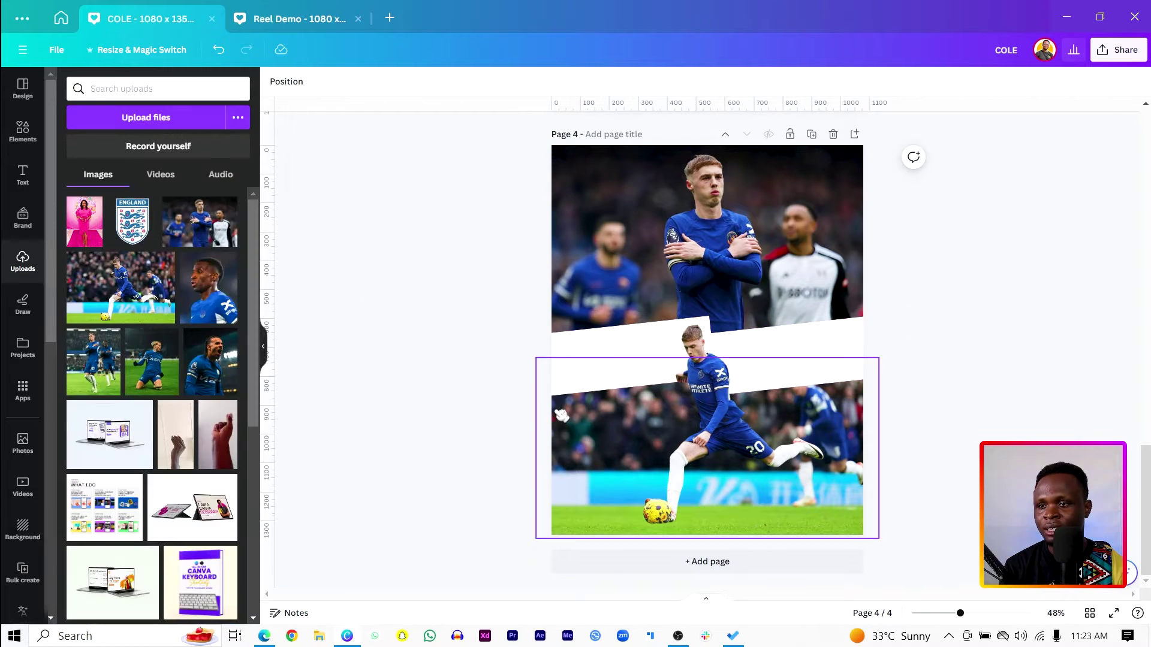
Enlarge the white band together with the running player's cutout so they overlap
left_click(588, 369)
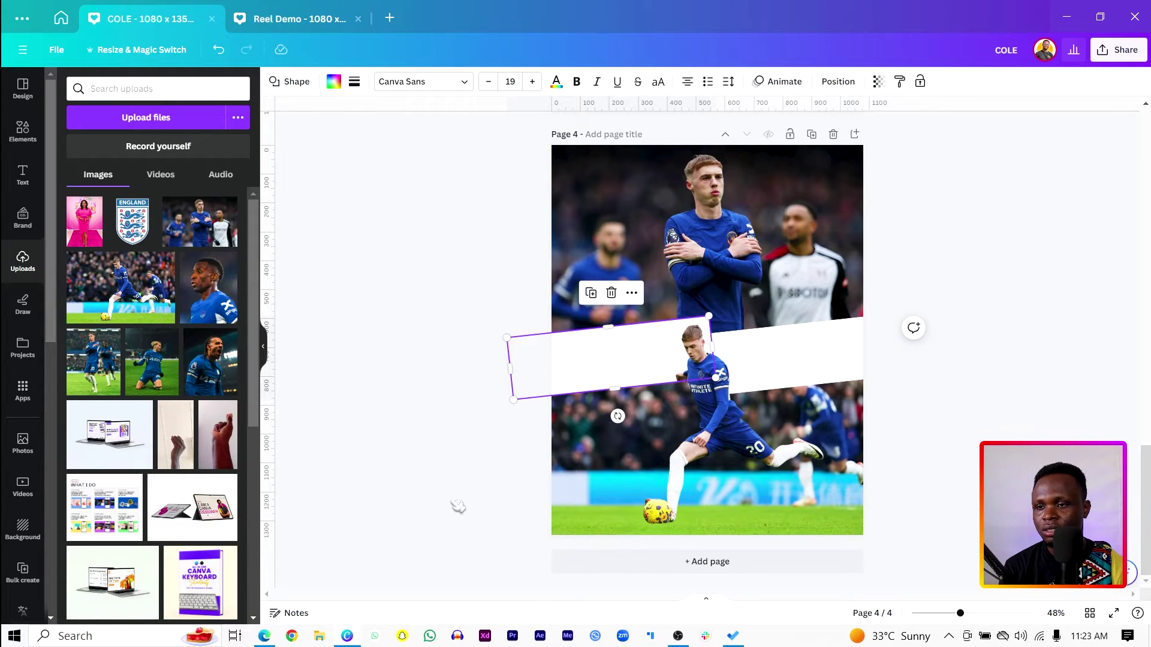
left_click_drag(464, 459, 899, 311)
left_click_drag(736, 447, 741, 437)
left_click(594, 362)
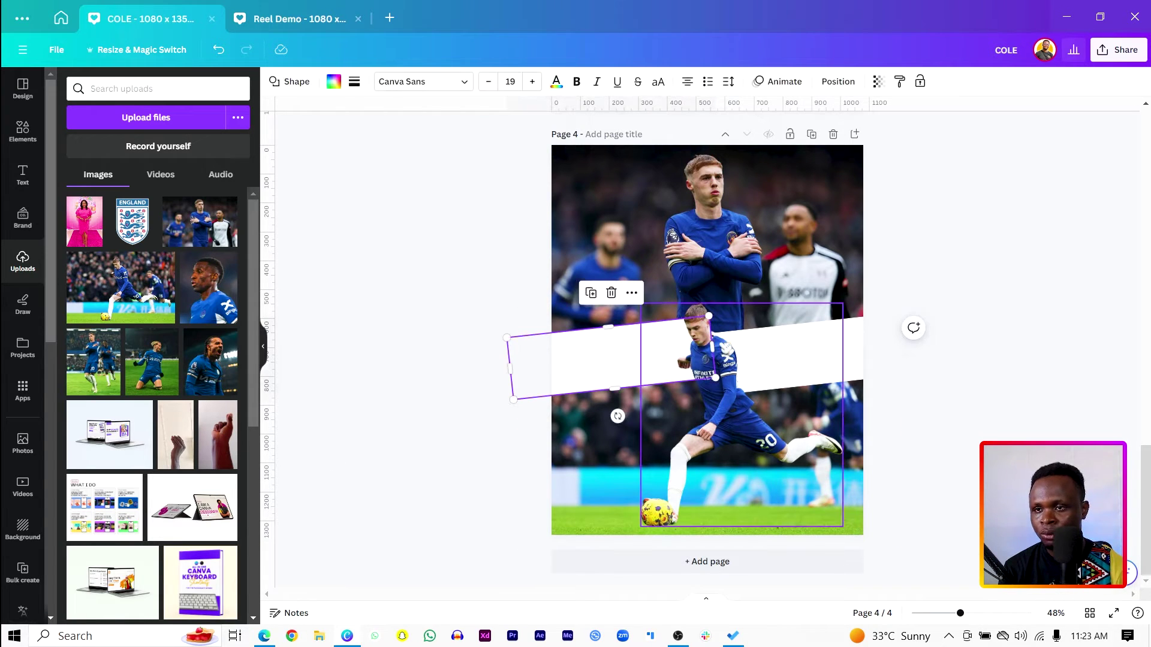
left_click(857, 346, "shift")
left_click(426, 418)
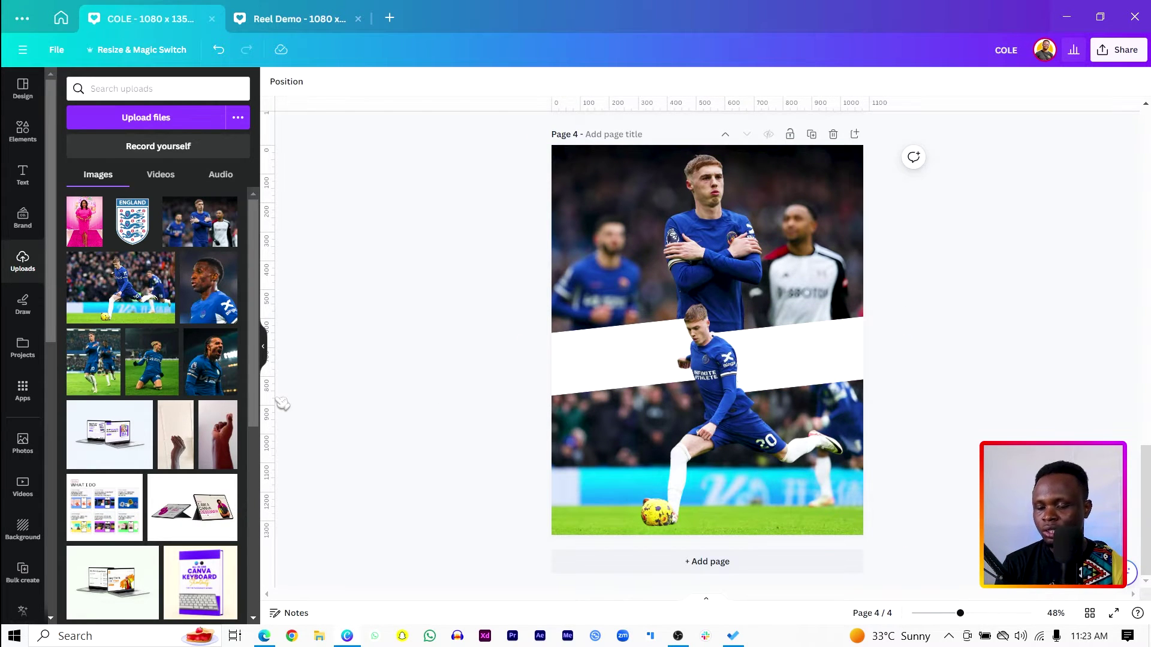
Add a 'COLE' text box at size 196 in Alfa Slab One
key("t")
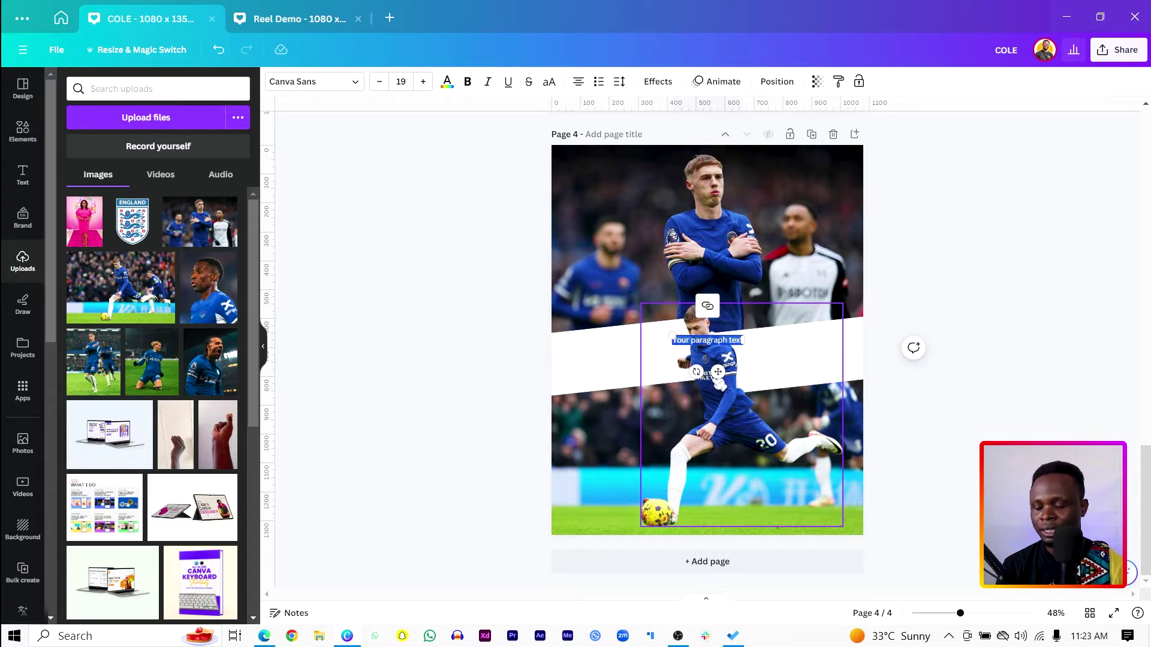
key("Caps_Lock")
type("COL")
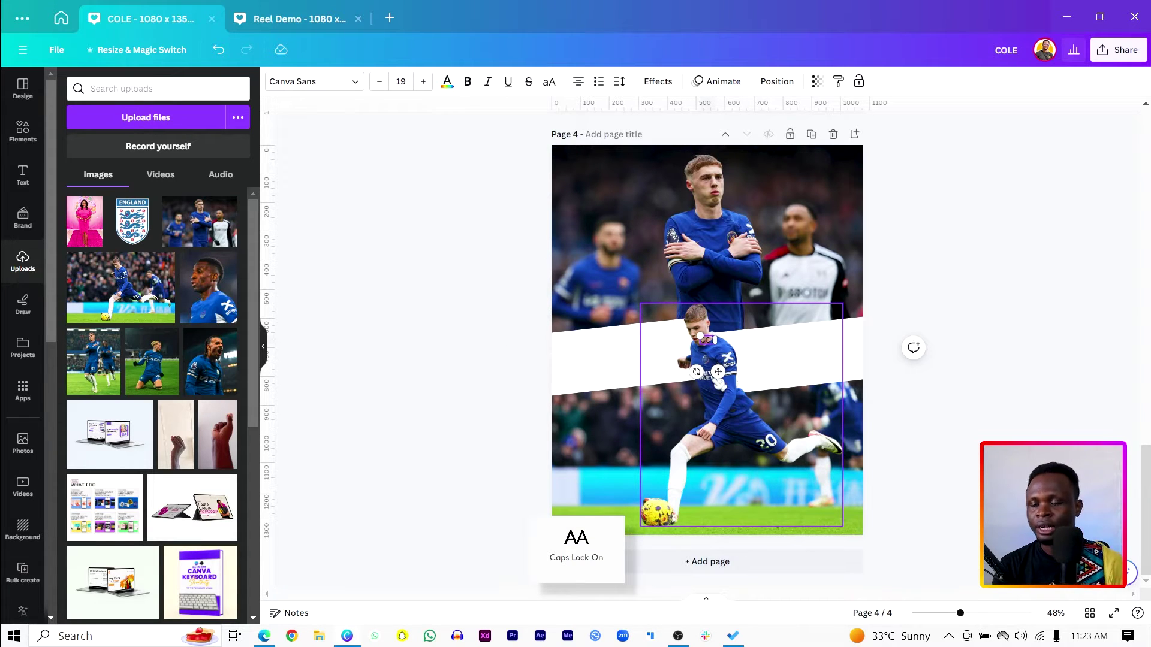
type("E")
key("ctrl+shift+period")
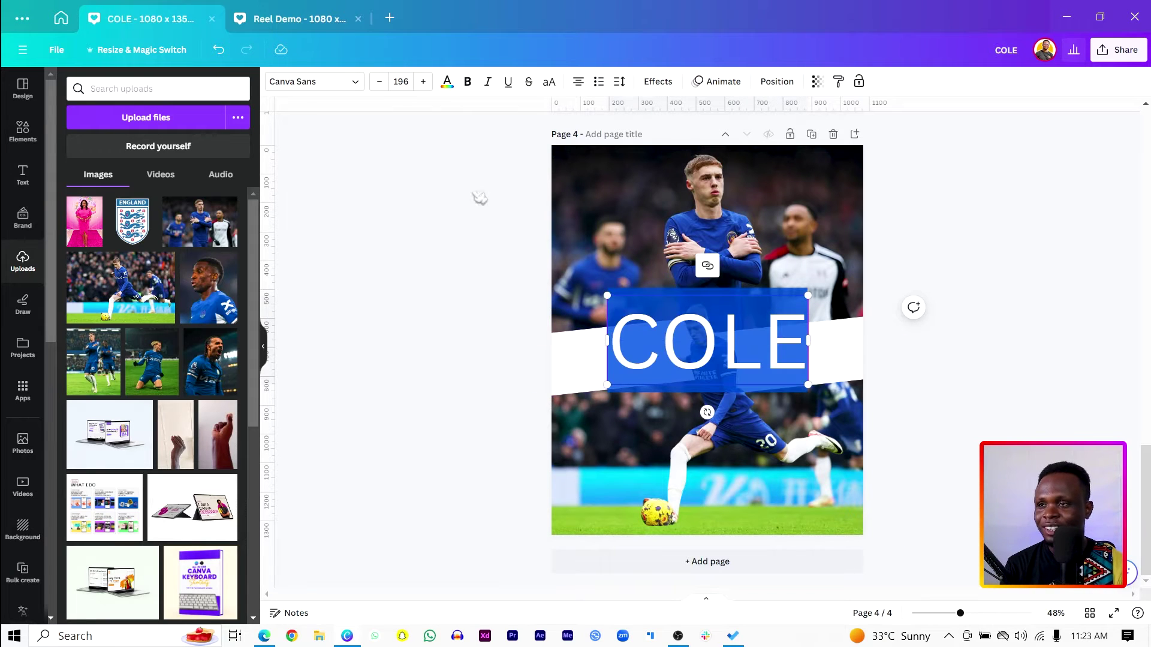
left_click(326, 83)
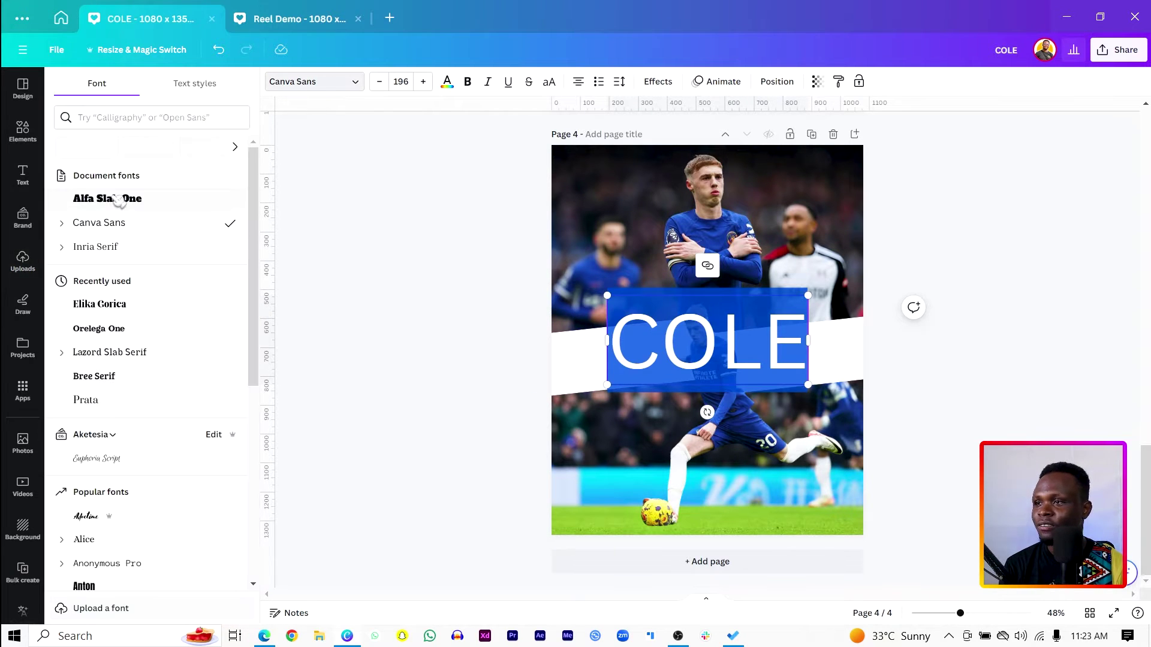
left_click(87, 202)
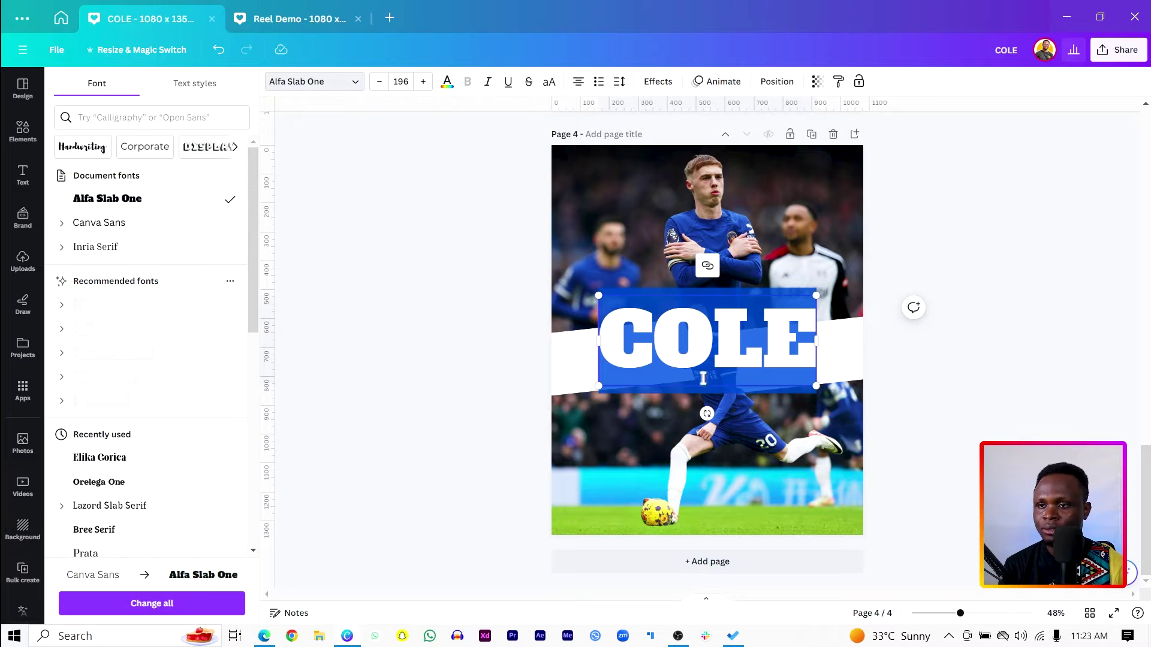
Rotate COLE -6°, make it italic, and align it over the slanted band
left_click(777, 82)
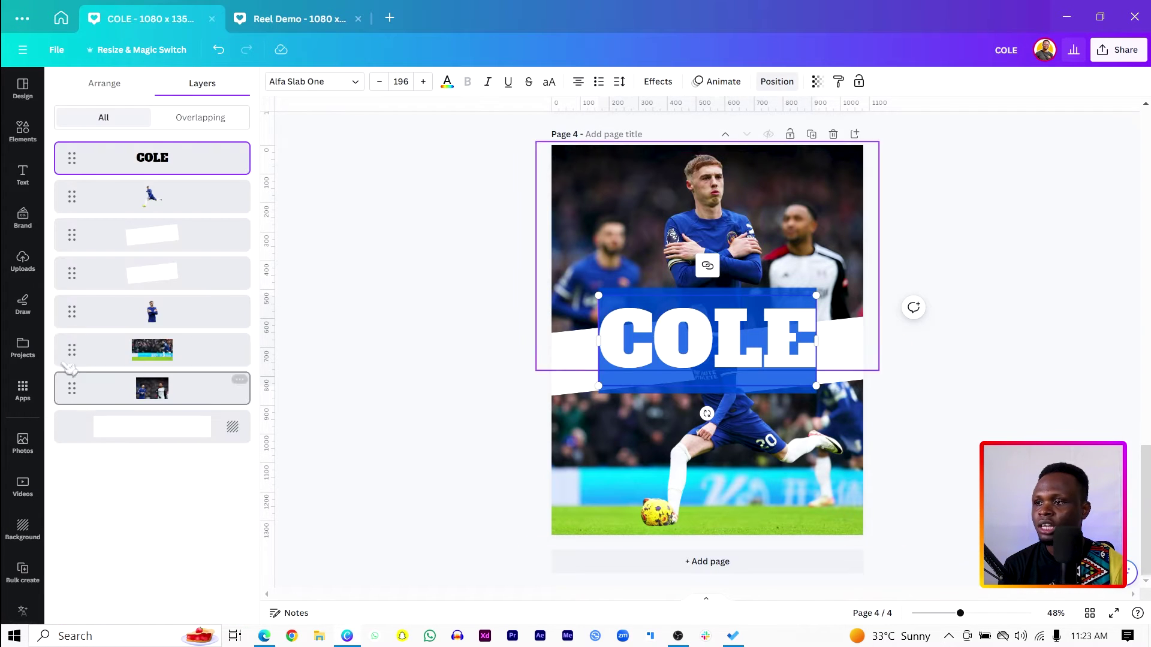
left_click(104, 83)
left_click(210, 358)
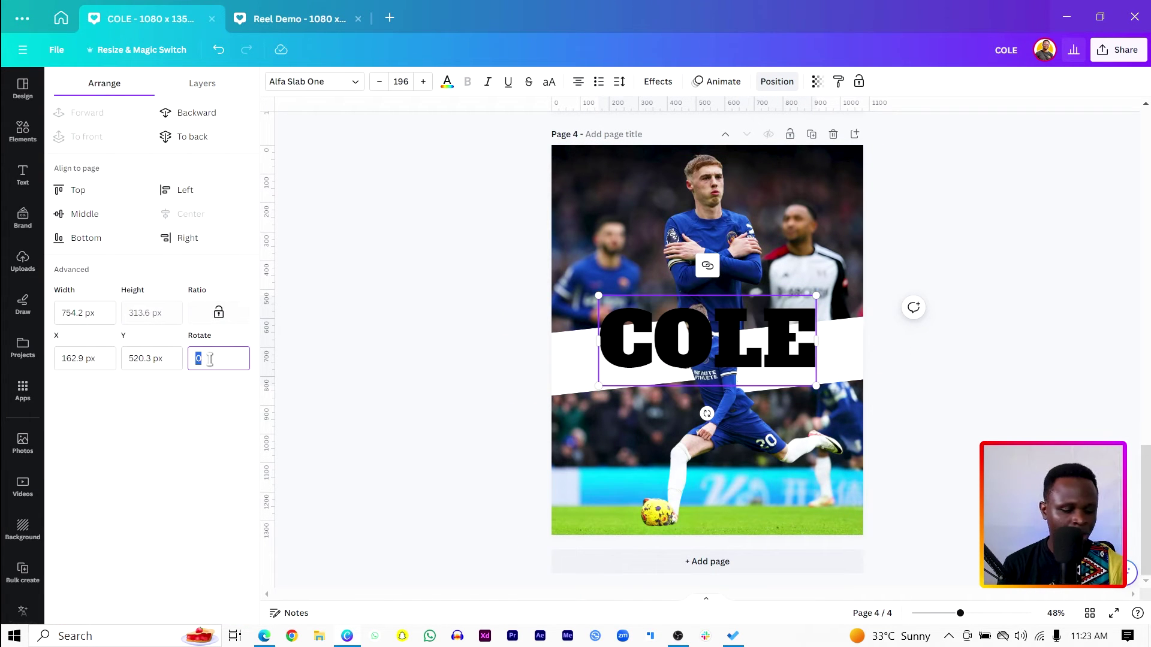
type("-6")
key("Return")
left_click(420, 360)
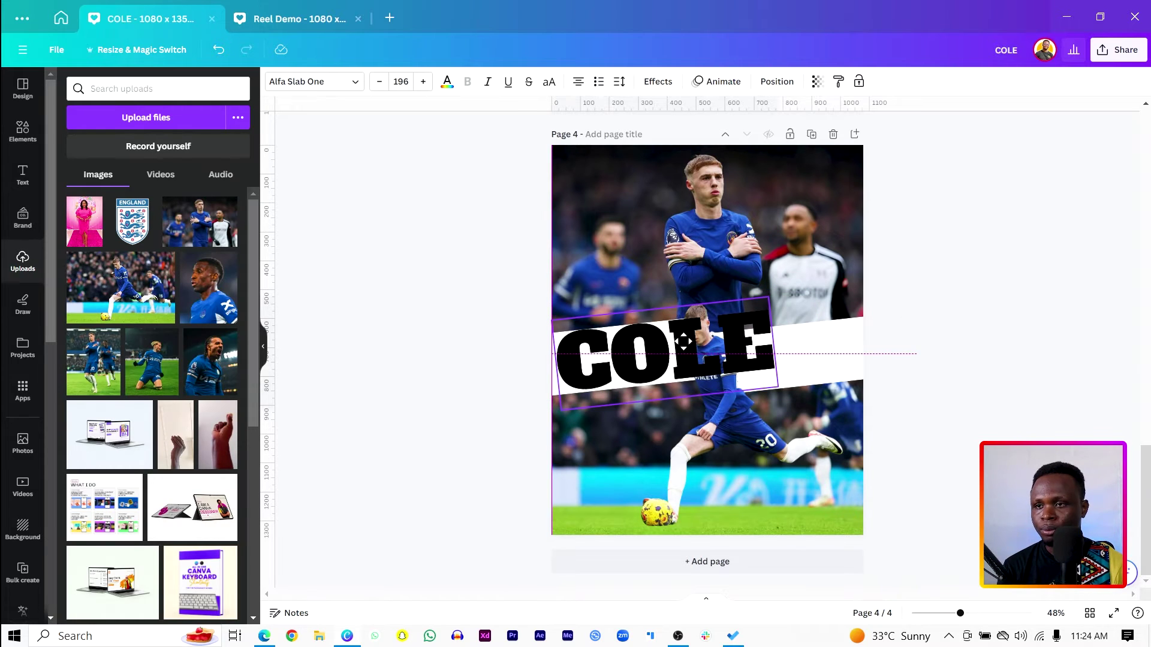
left_click(660, 351)
left_click(489, 81)
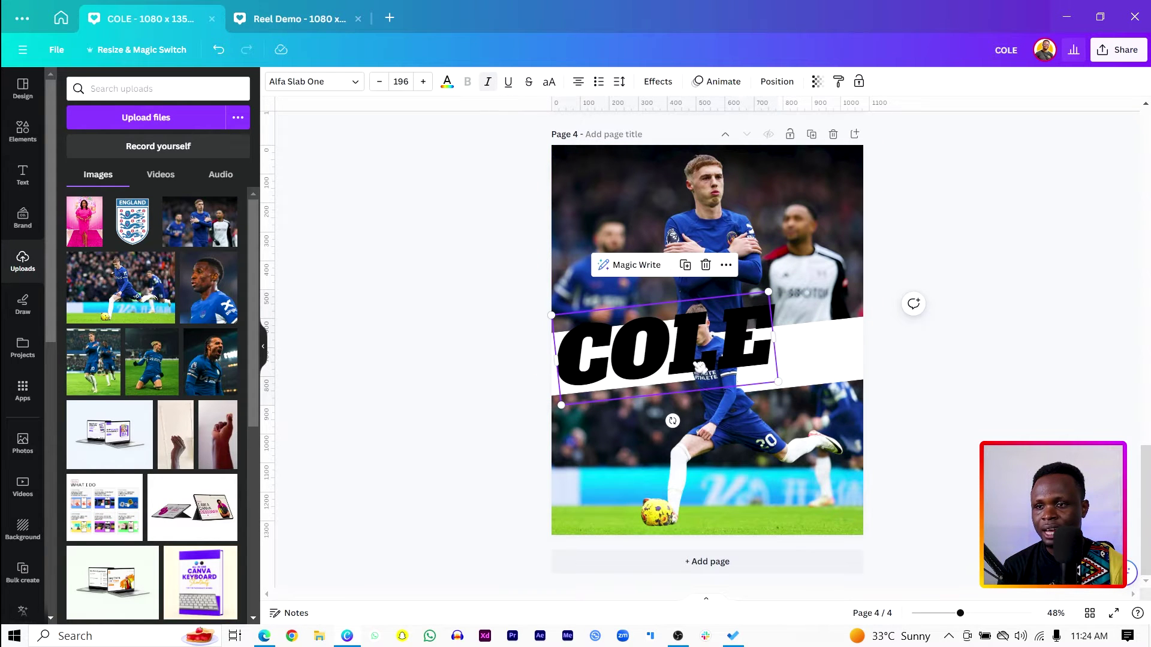
left_click_drag(695, 358, 697, 346)
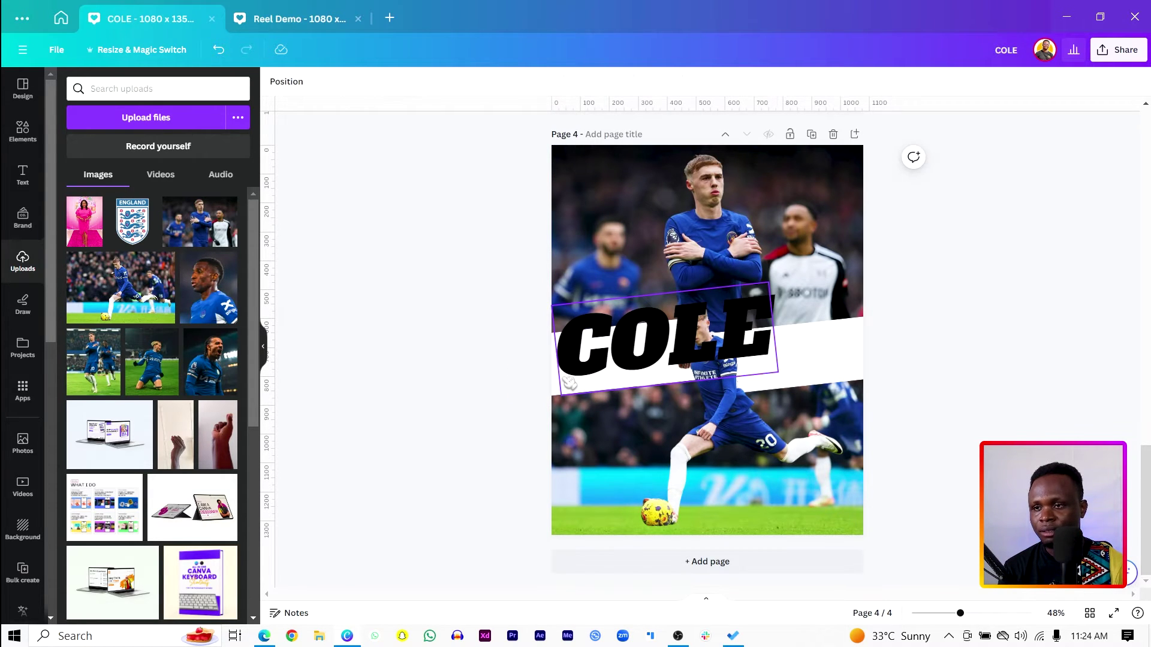
left_click(562, 389)
left_click_drag(563, 389, 561, 367)
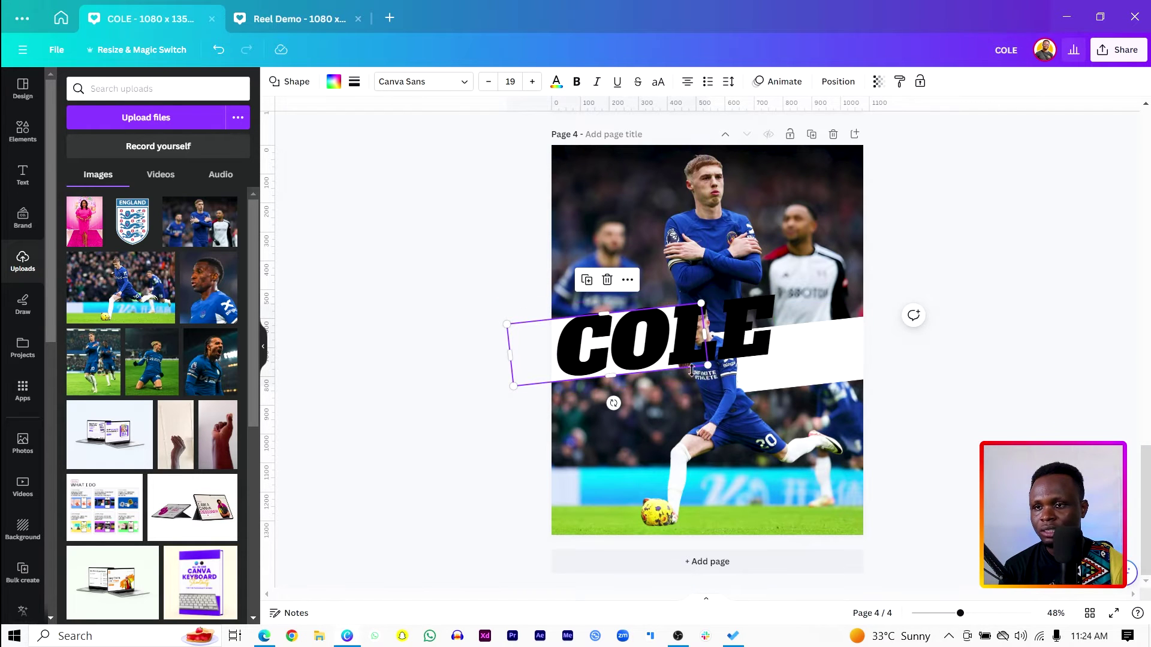
Duplicate COLE below itself, retype it as 'PALMER' and widen it to one line
key("ctrl+z")
left_click(630, 359)
left_click_drag(629, 359, 656, 400)
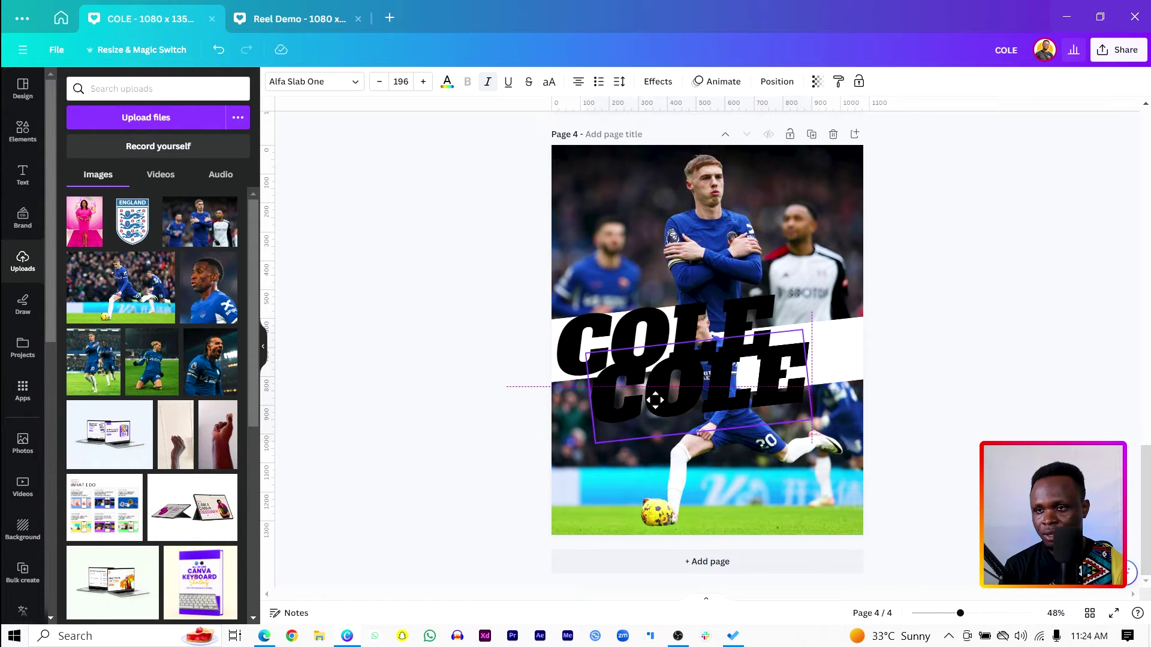
double_click(659, 399)
type("PALMER")
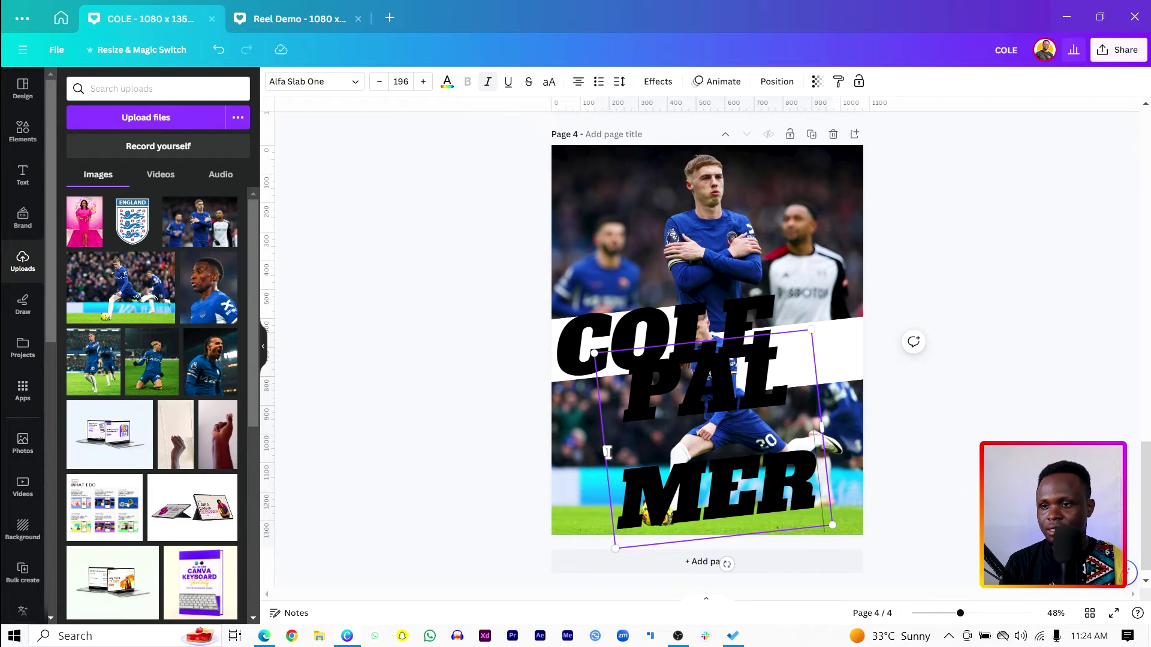
left_click_drag(603, 452, 519, 483)
Reposition COLE and PALMER, and move the slanted band down behind PALMER
left_click_drag(673, 405, 538, 440)
left_click(478, 436)
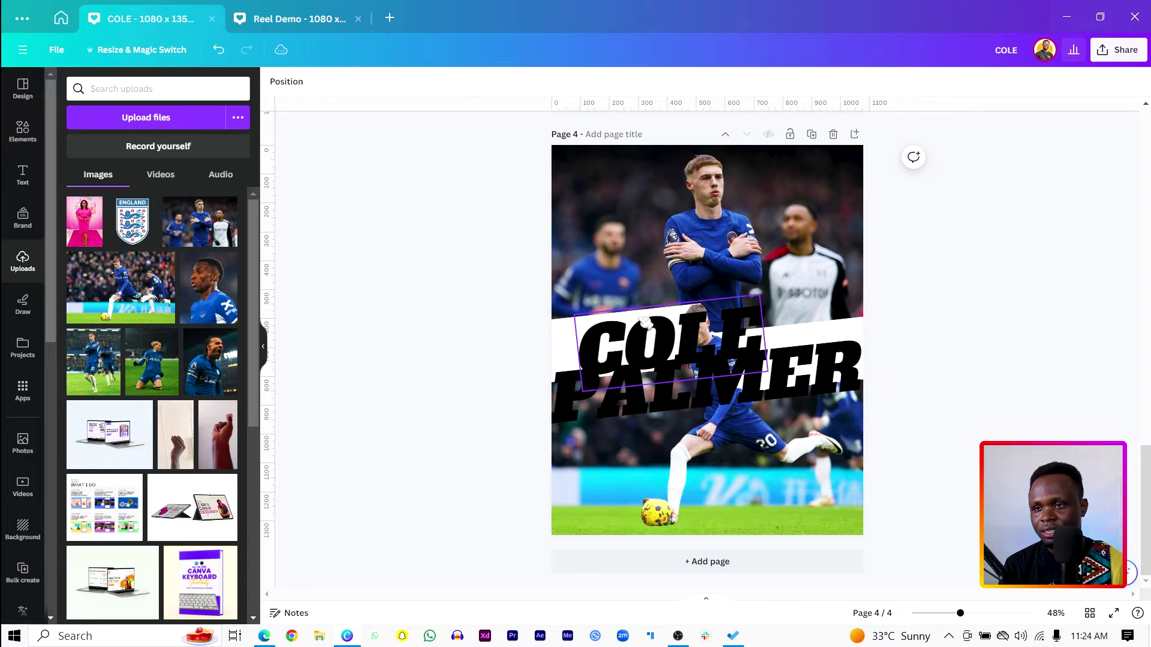
left_click_drag(637, 315, 627, 311)
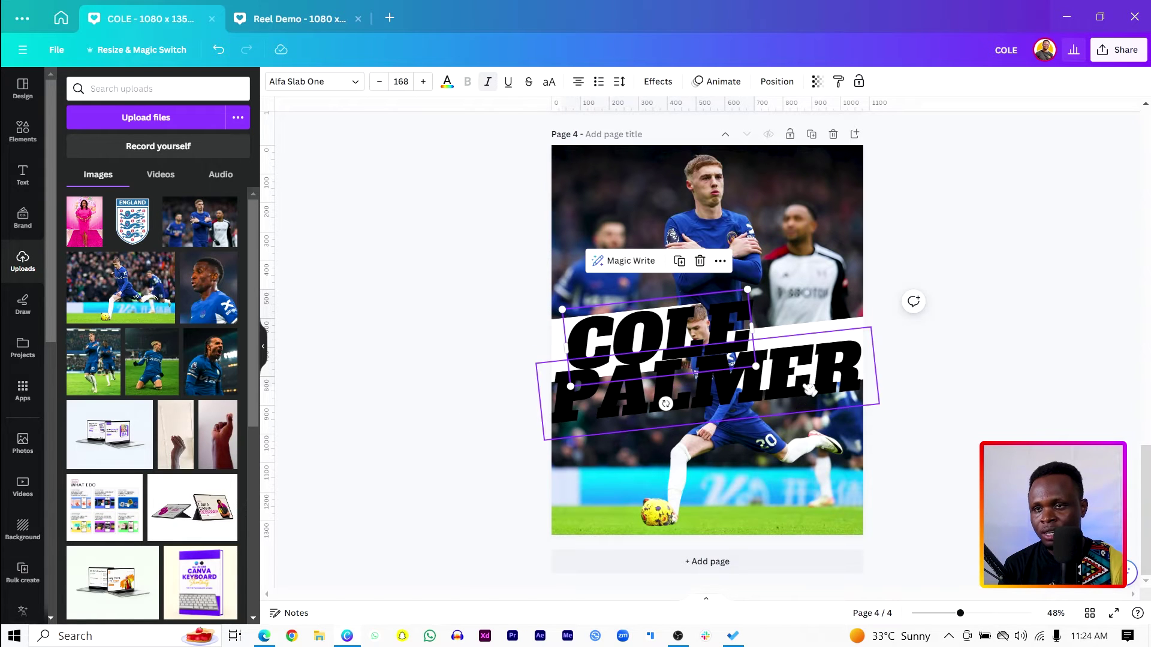
left_click_drag(809, 389, 831, 388)
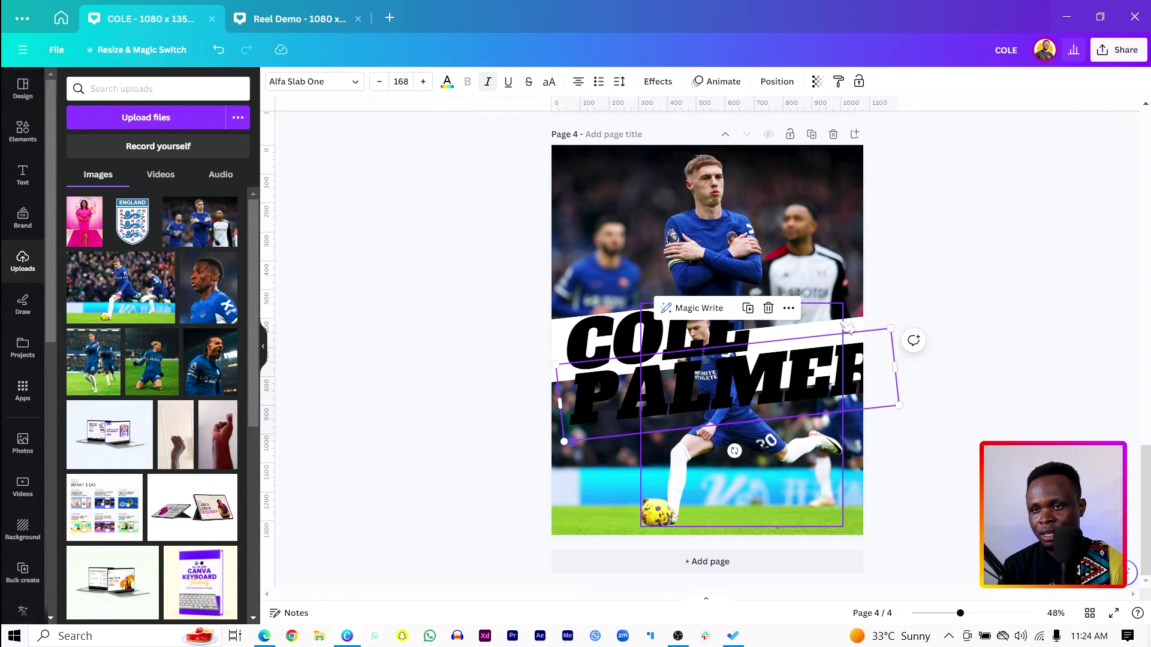
left_click_drag(855, 326, 848, 340)
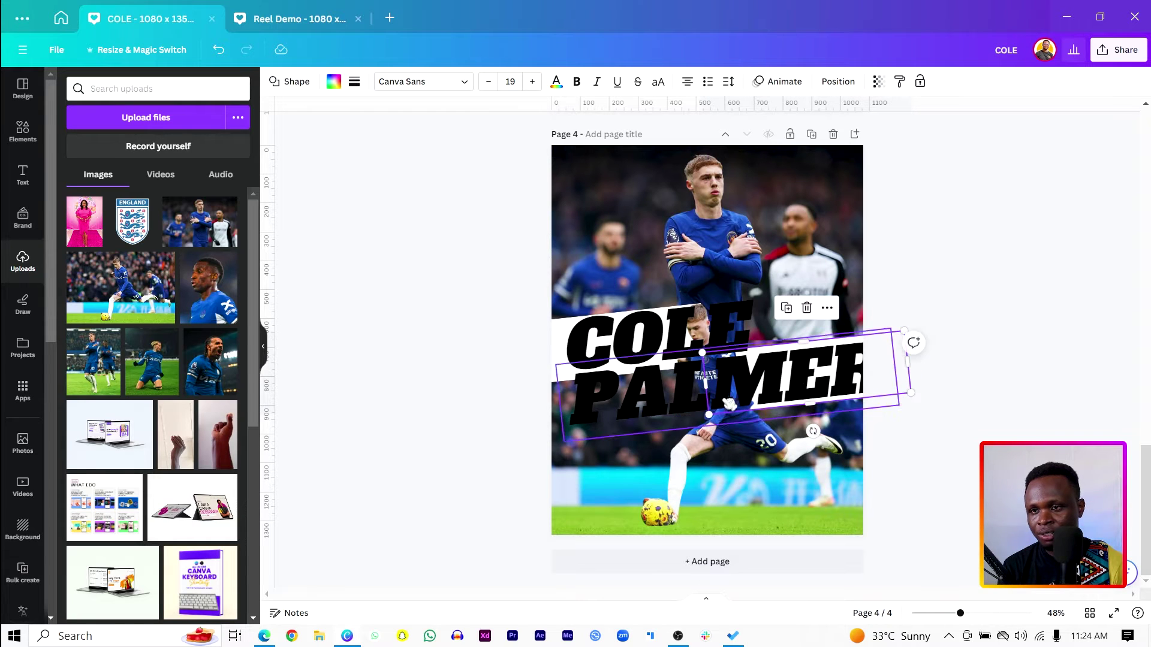
Give COLE and PALMER an outline effect and a dark blue text colour
left_click(607, 393)
left_click(608, 357, "shift")
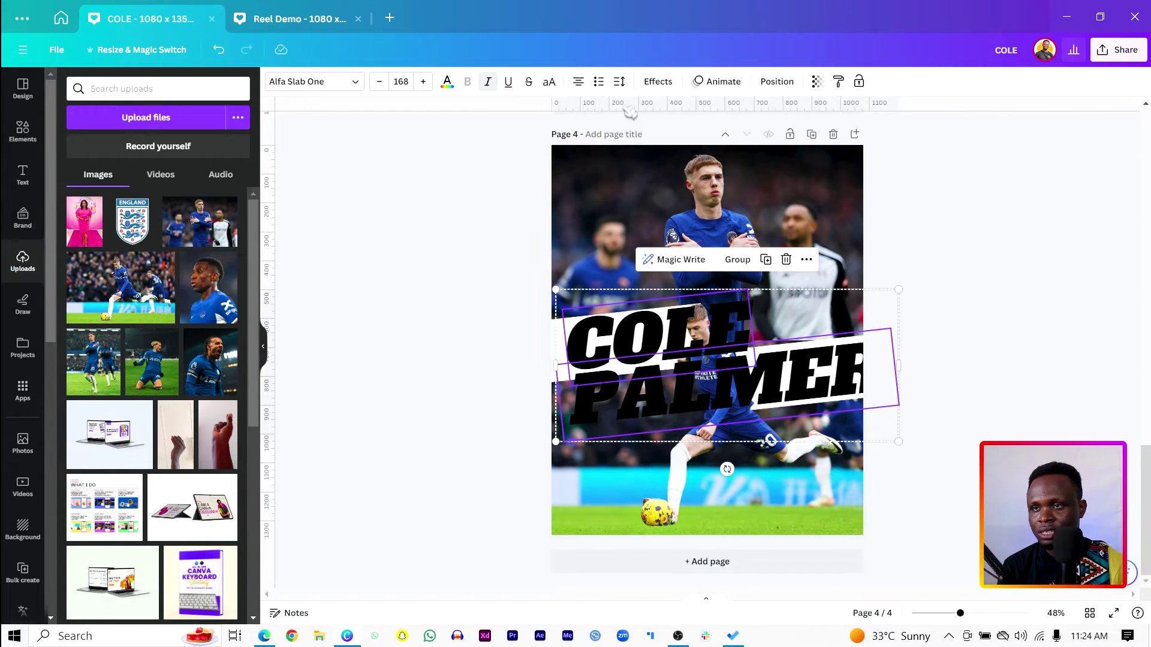
left_click(447, 83)
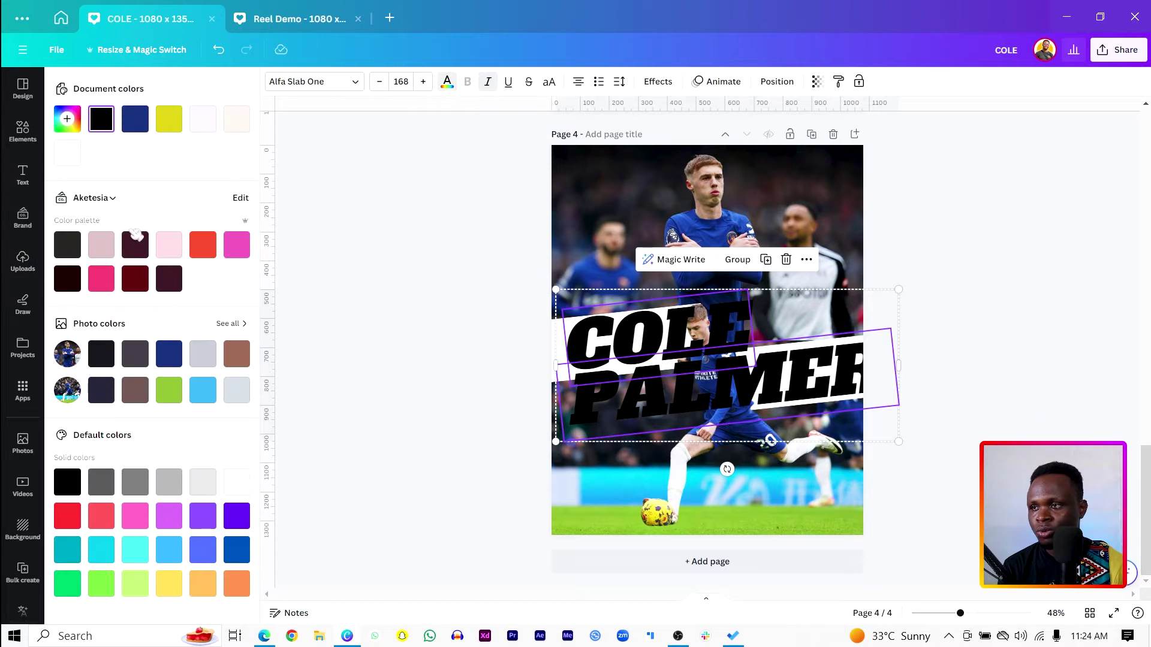
left_click(69, 155)
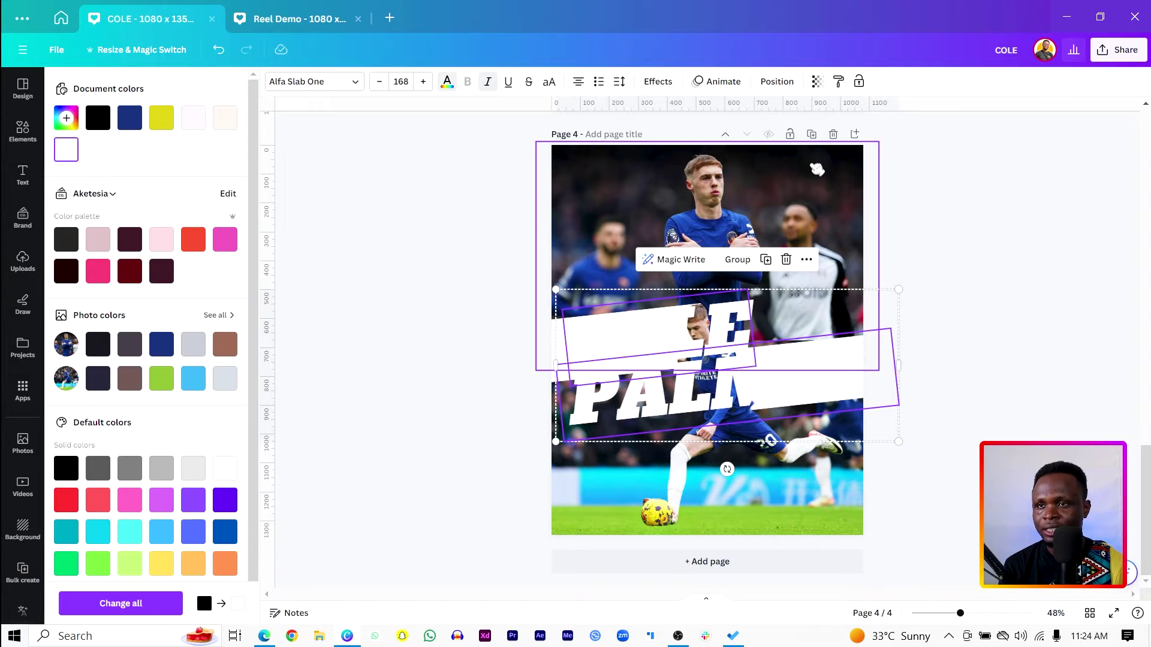
left_click(773, 82)
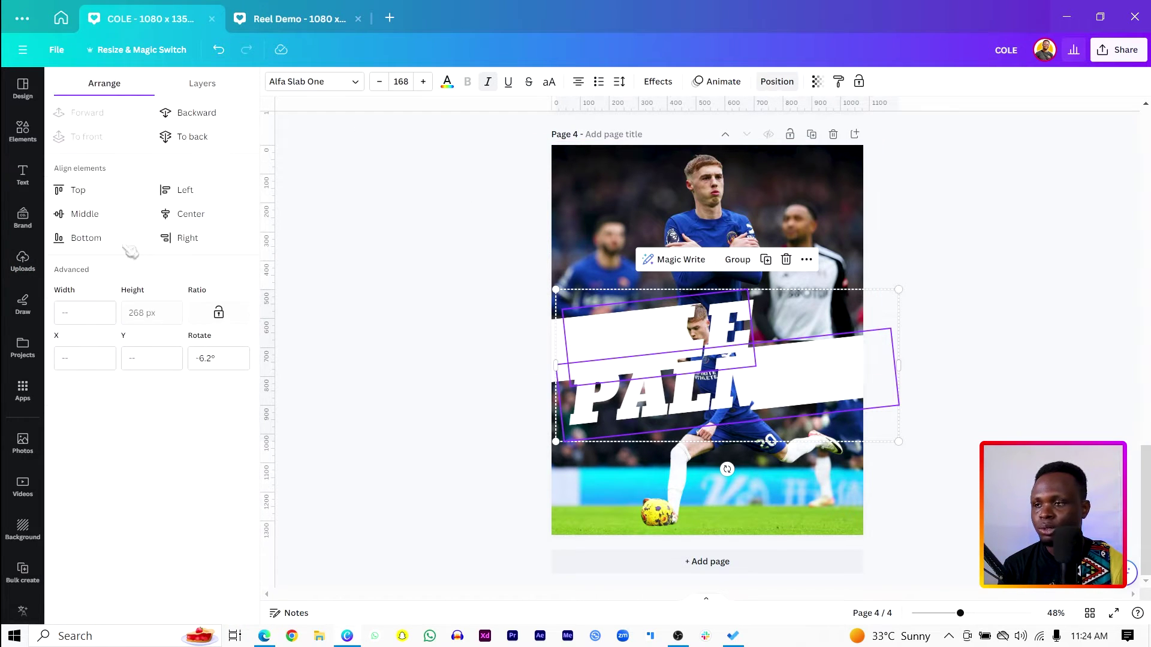
left_click(198, 84)
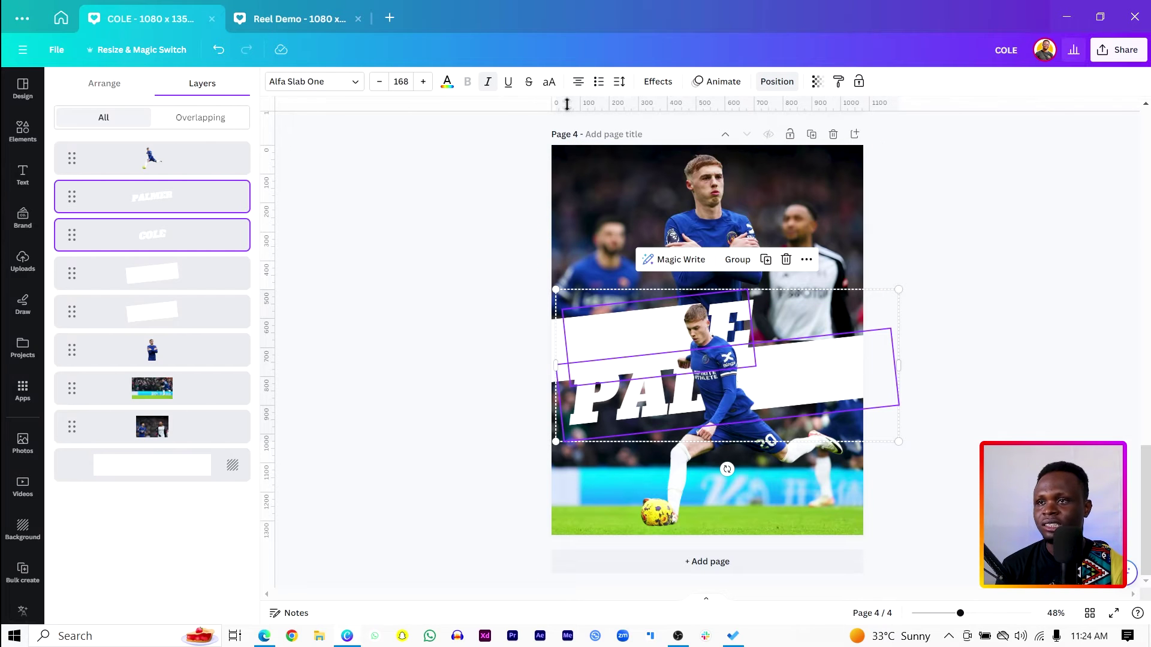
left_click(673, 84)
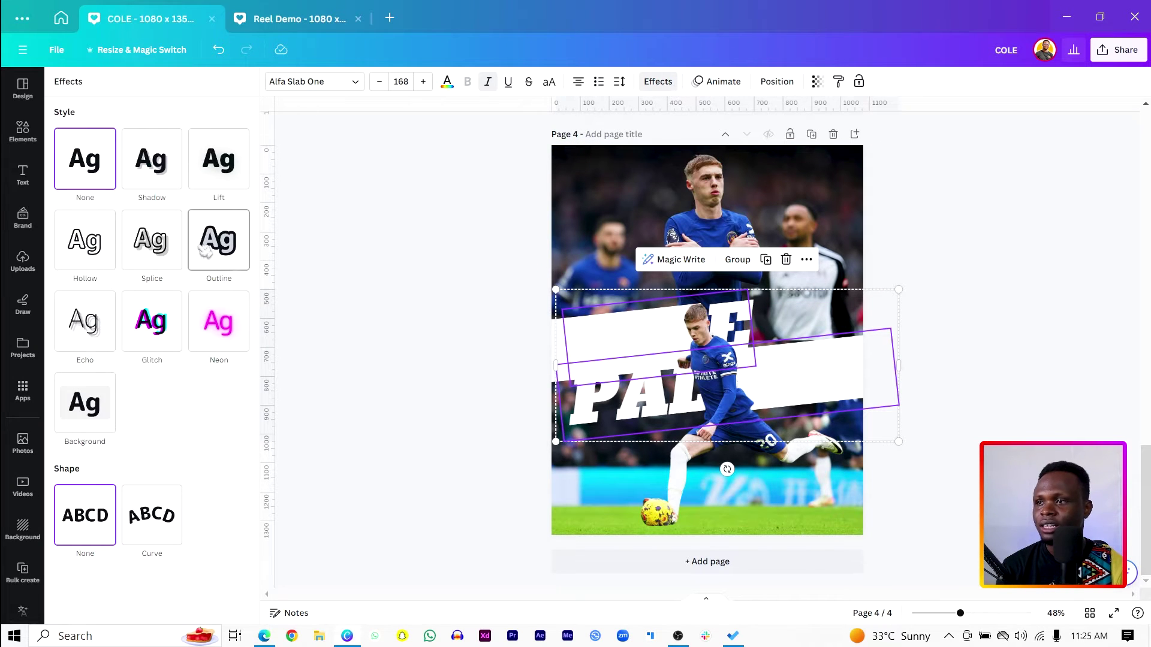
left_click(234, 256)
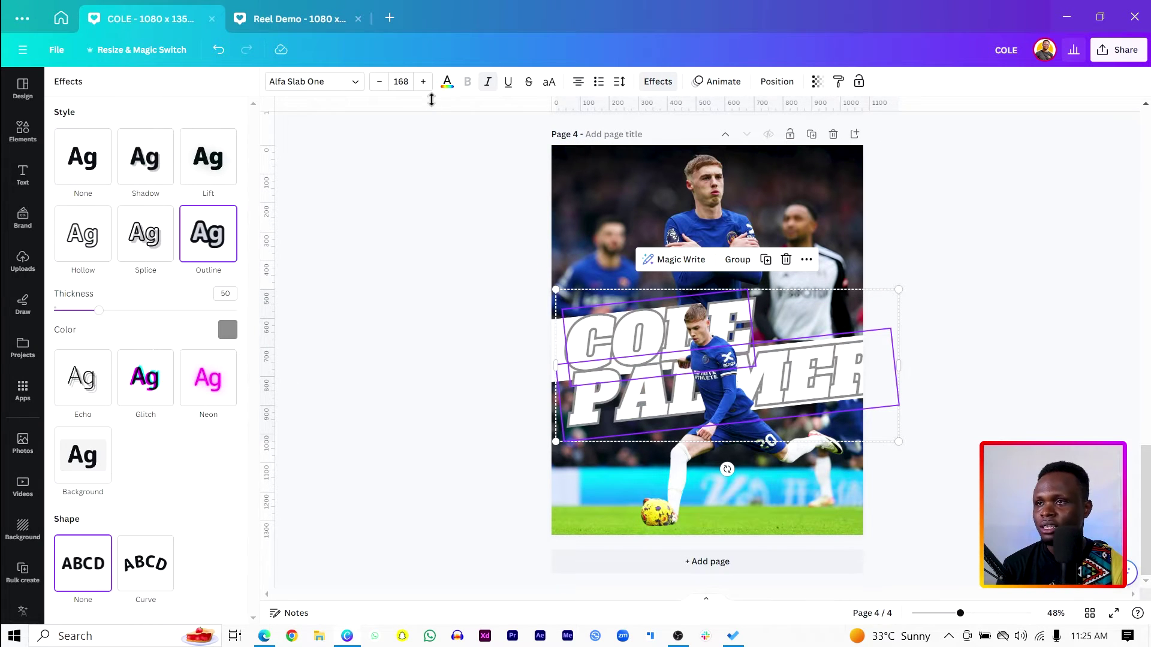
left_click(448, 85)
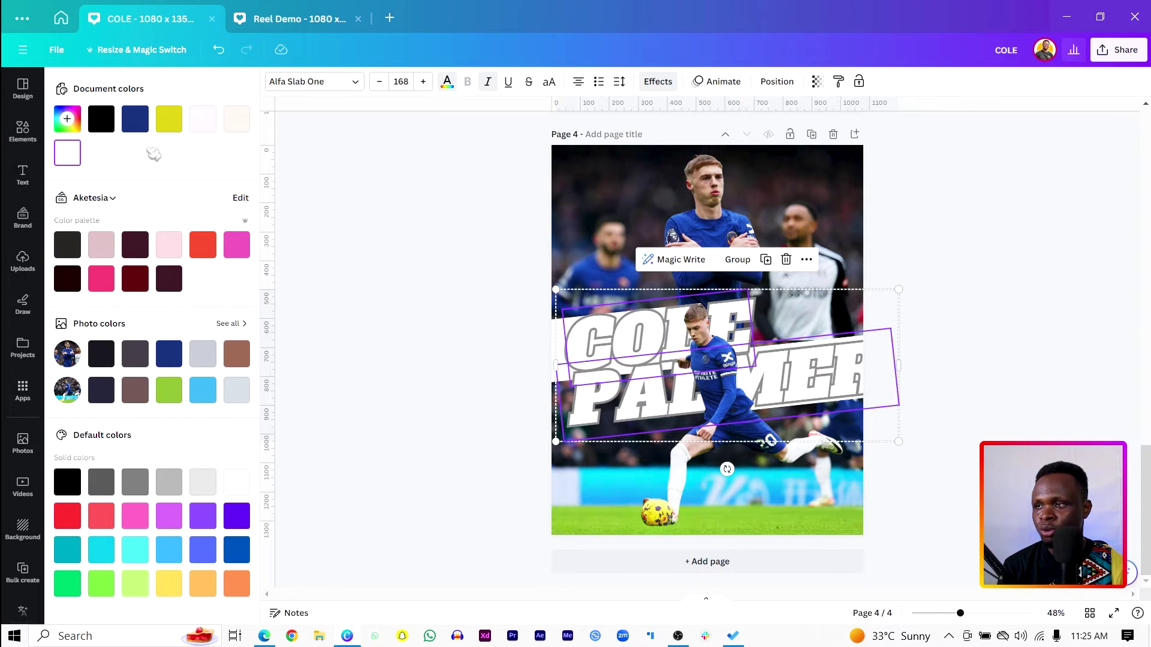
left_click(133, 120)
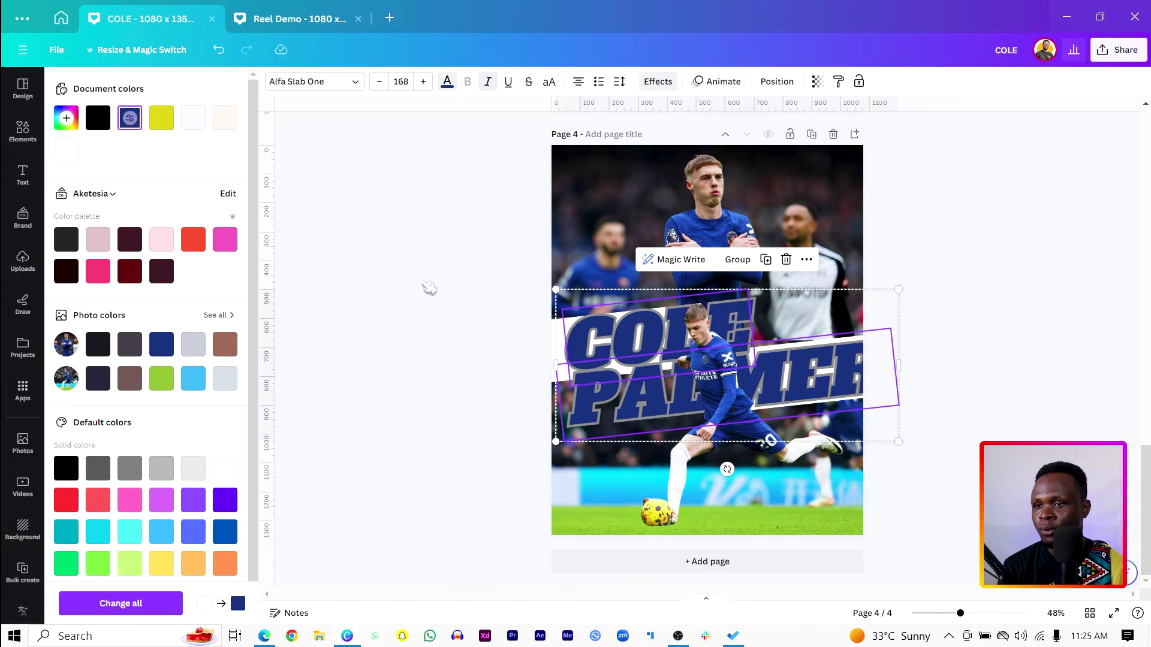
Set the title's outline colour to white
left_click(659, 83)
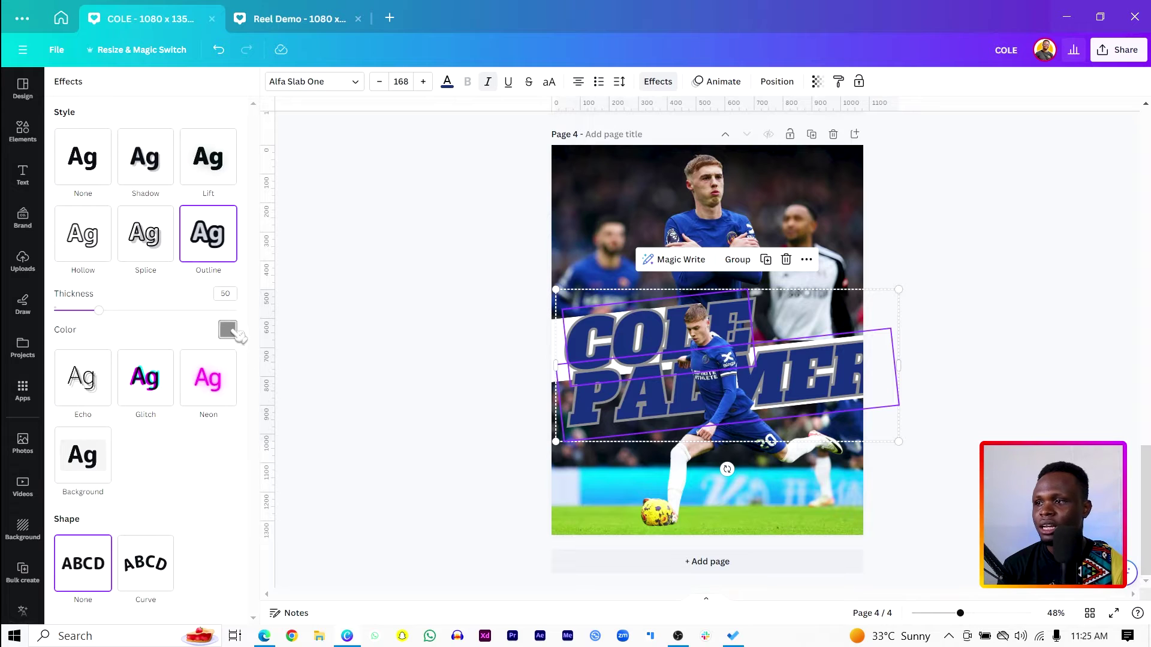
left_click(227, 330)
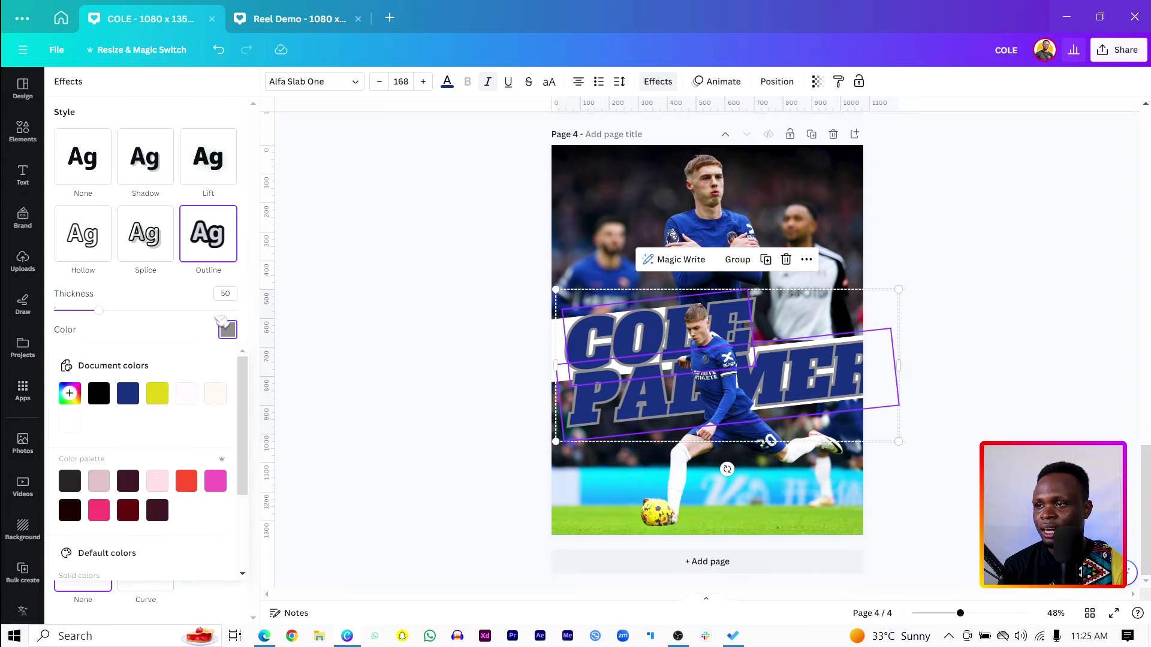
left_click(70, 423)
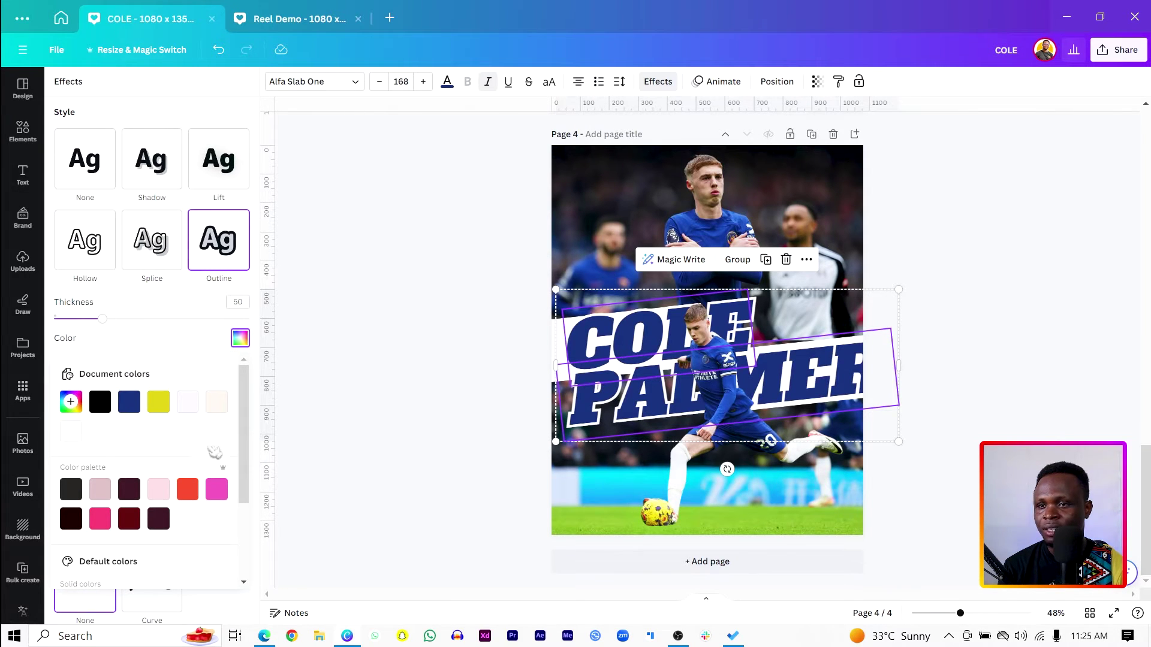
left_click(384, 429)
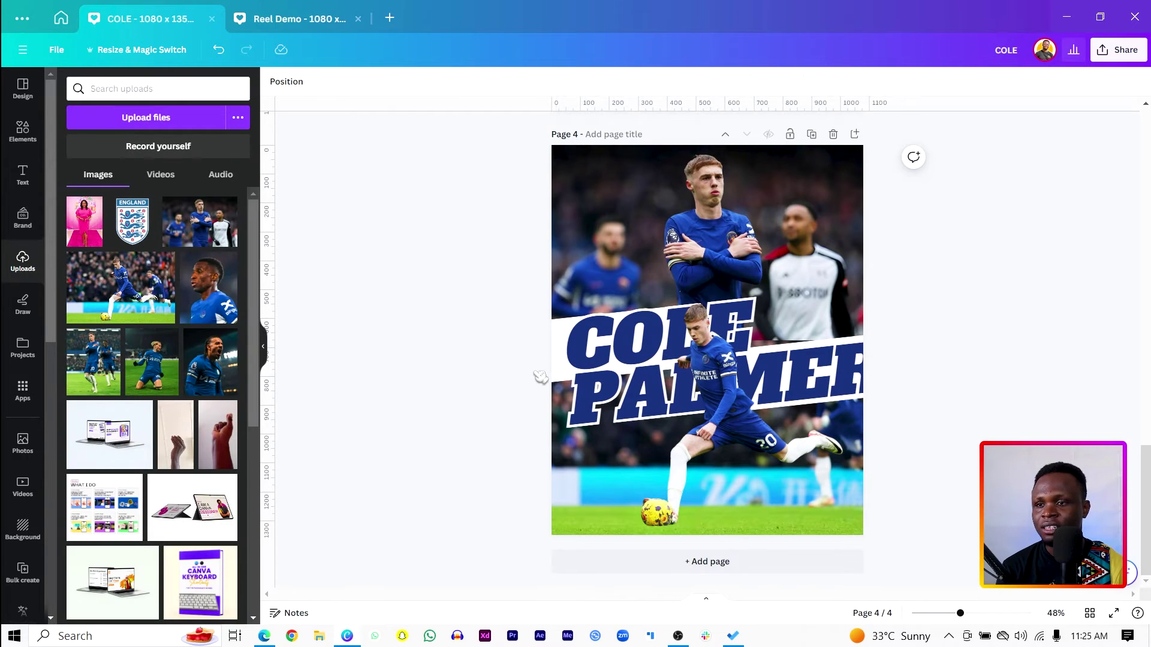
Add a new white line and set its weight to 18
left_click(557, 343)
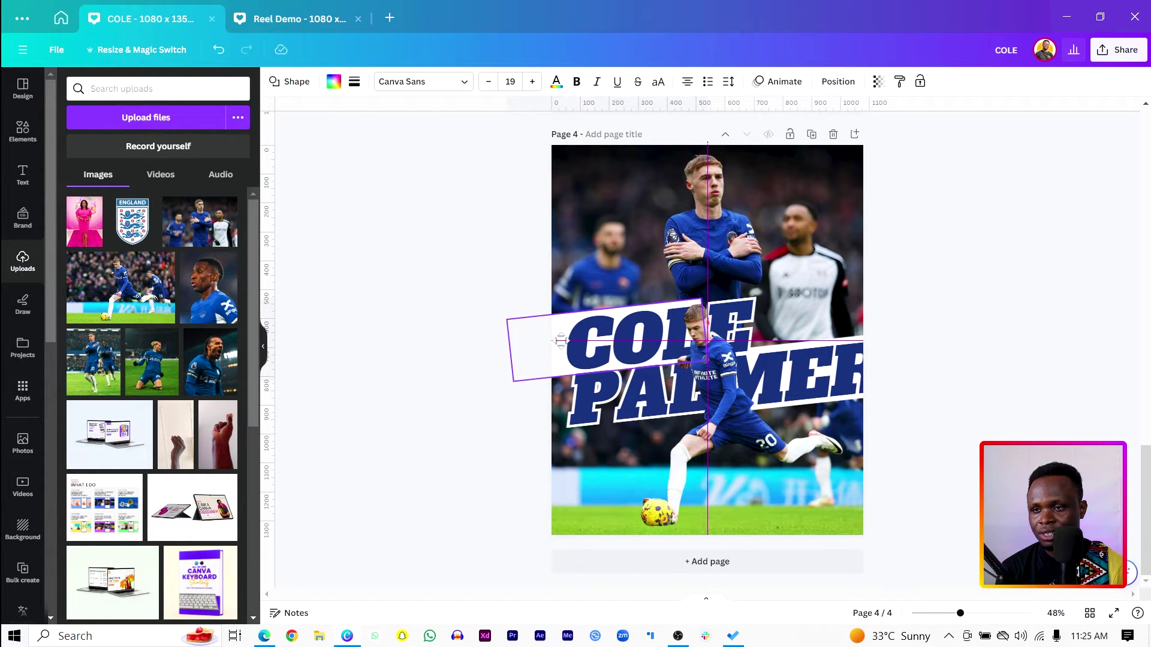
left_click(394, 292)
key("Tab")
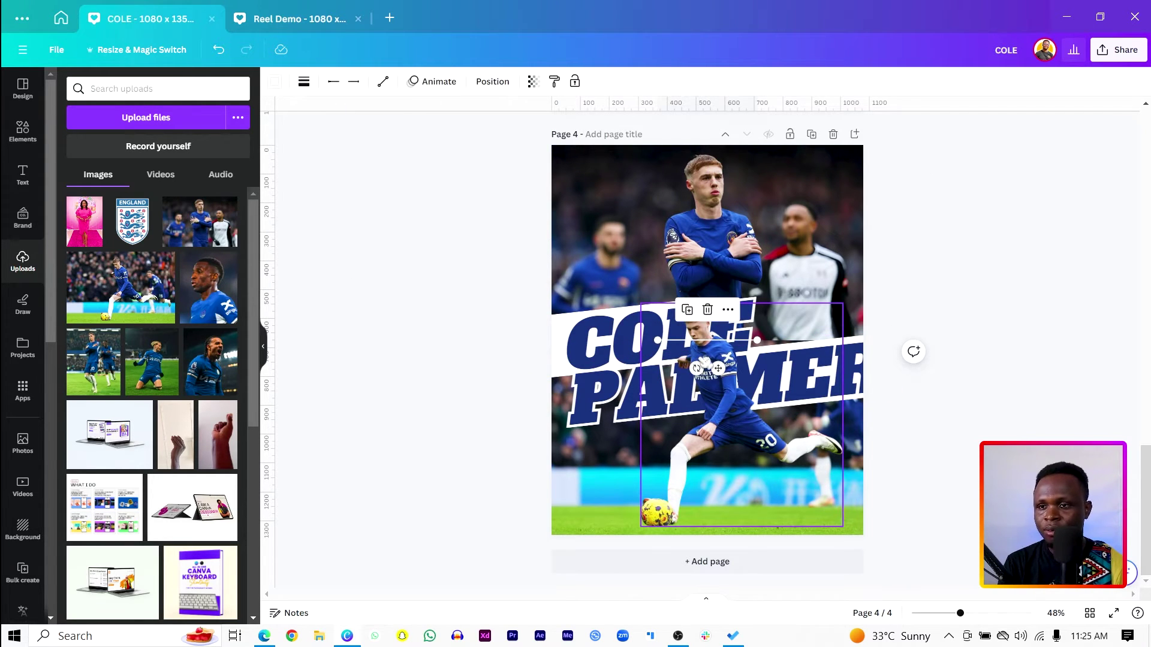
left_click_drag(713, 366, 647, 239)
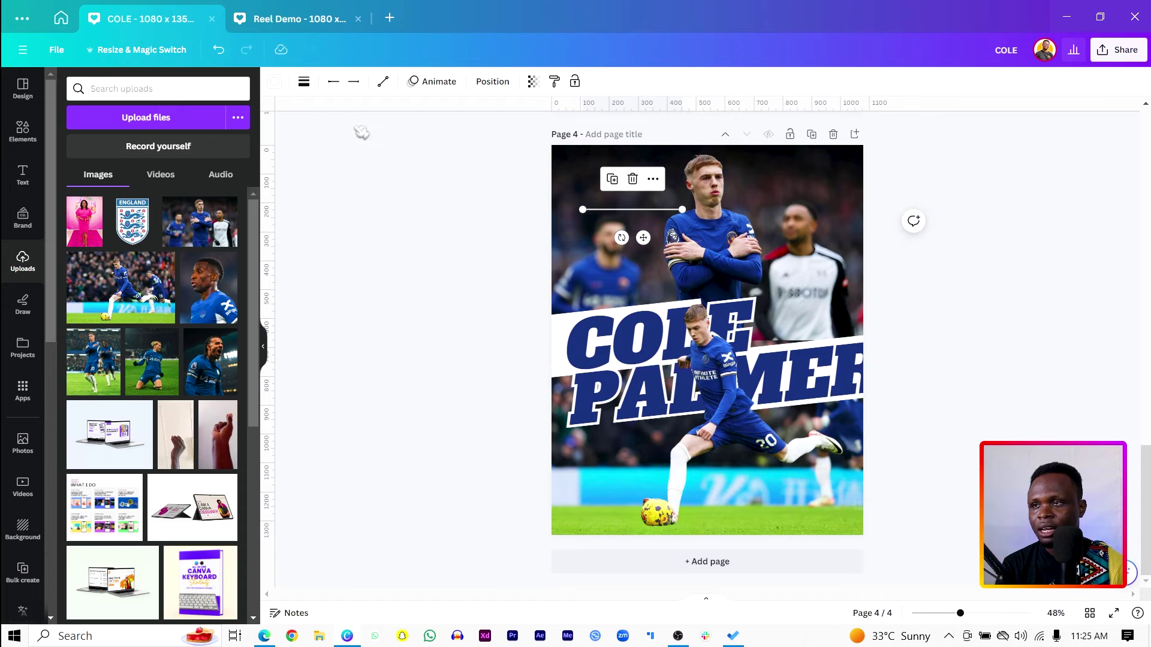
left_click(305, 84)
left_click_drag(312, 189, 340, 190)
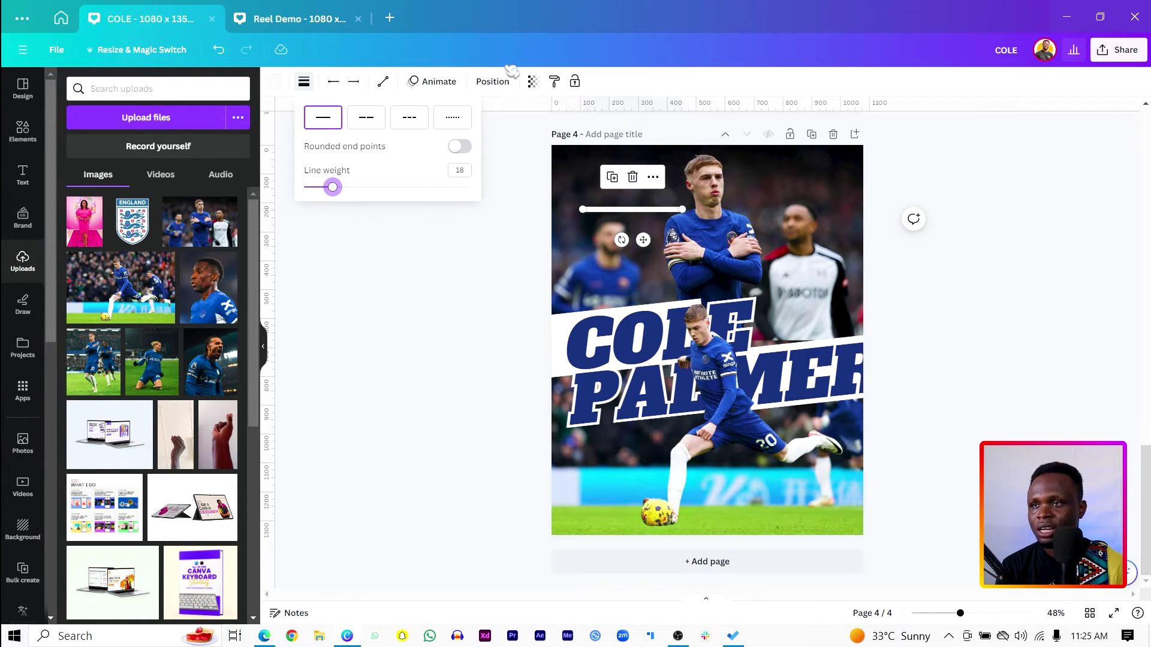
Rotate the line -6.2°, stretch it, and lay it along the band's top edge above COLE
left_click(494, 82)
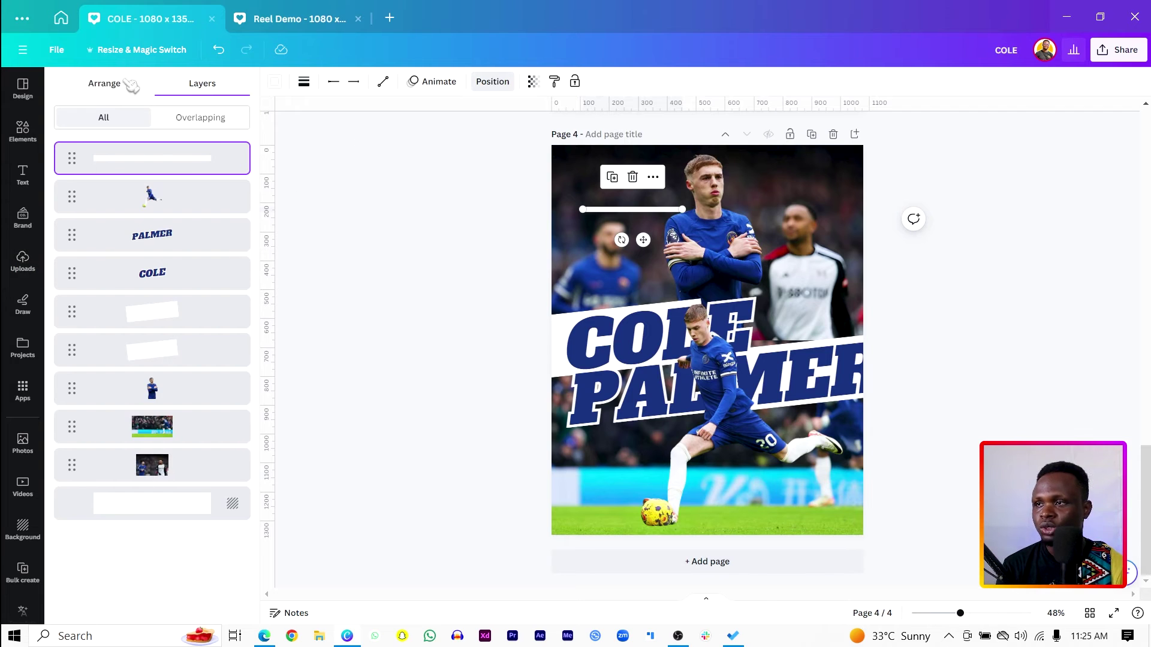
left_click(106, 83)
left_click(217, 359)
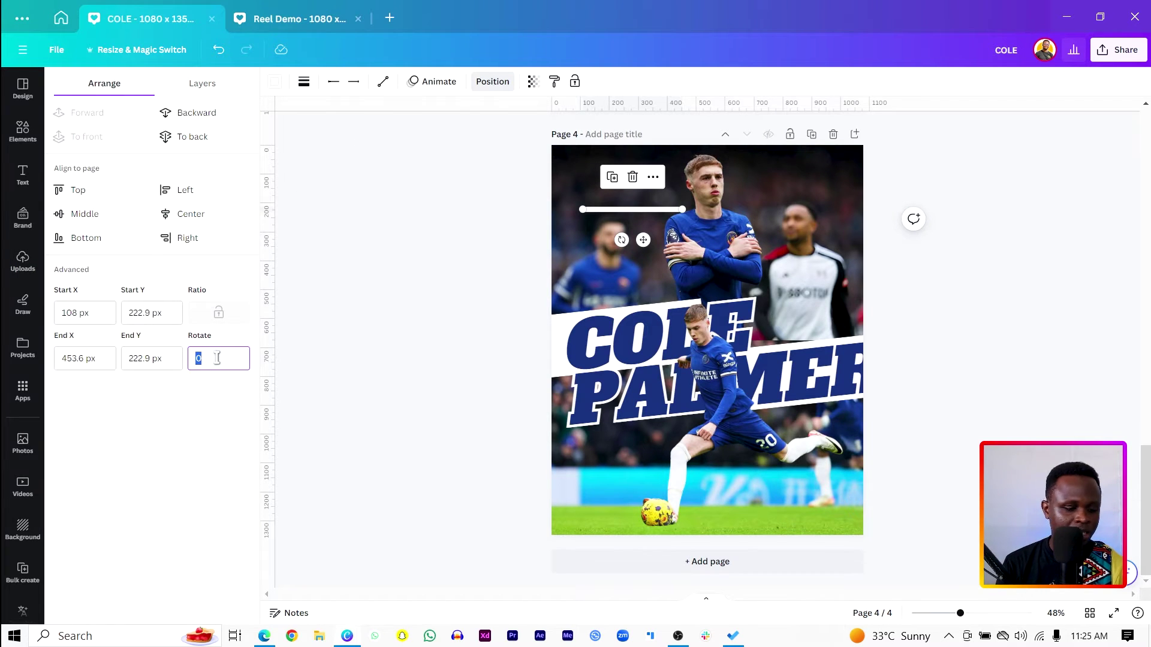
type("-6.2")
key("Return")
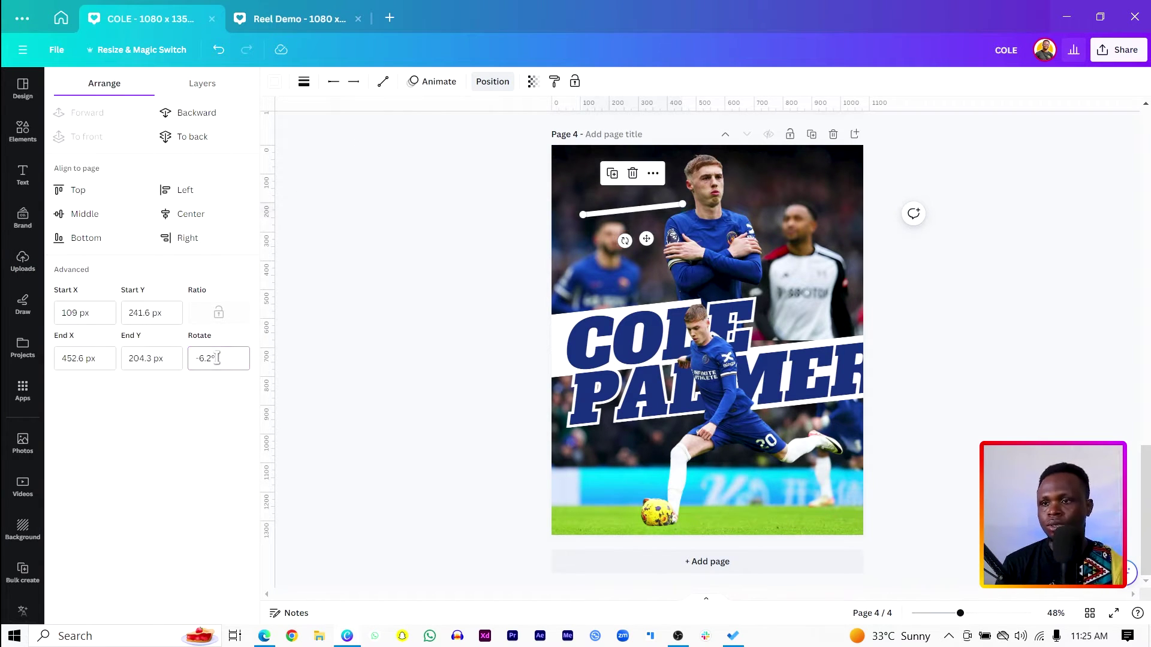
left_click_drag(647, 239, 627, 262)
left_click_drag(664, 228, 807, 238)
left_click(194, 366)
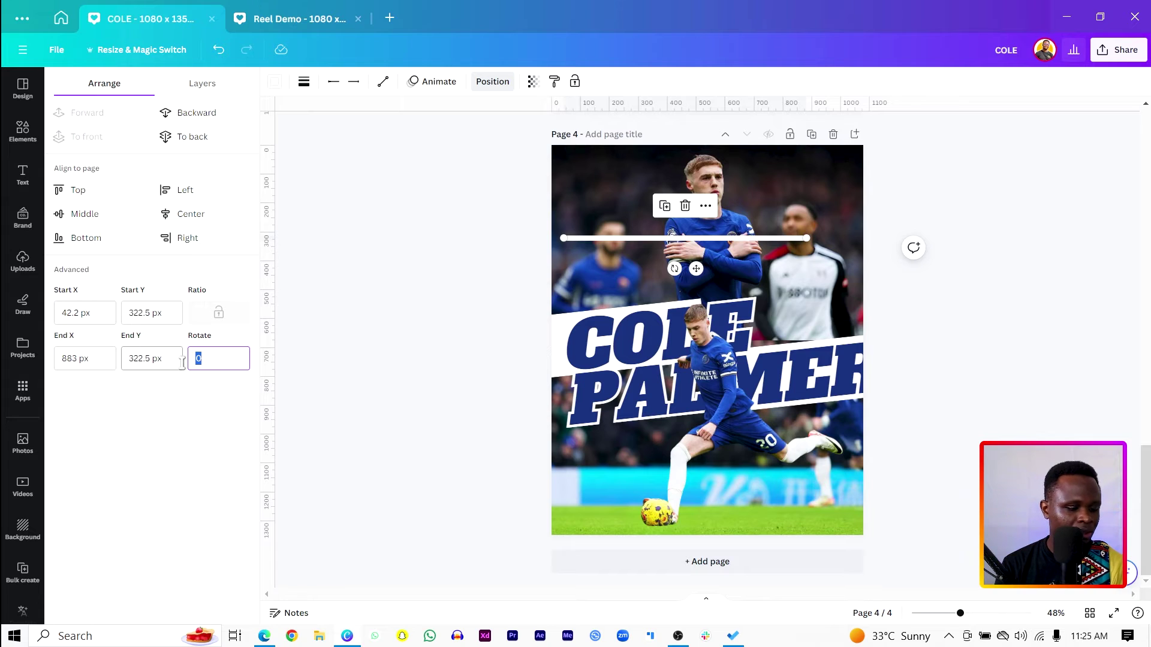
type("-6.2")
key("Return")
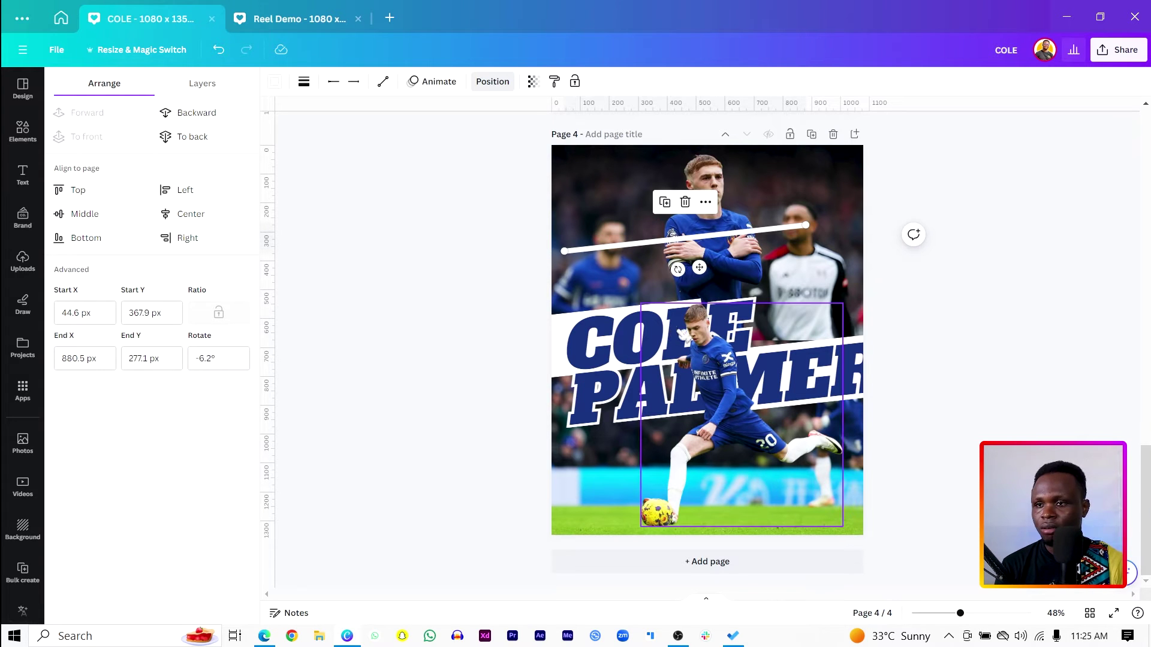
left_click_drag(699, 267, 595, 341)
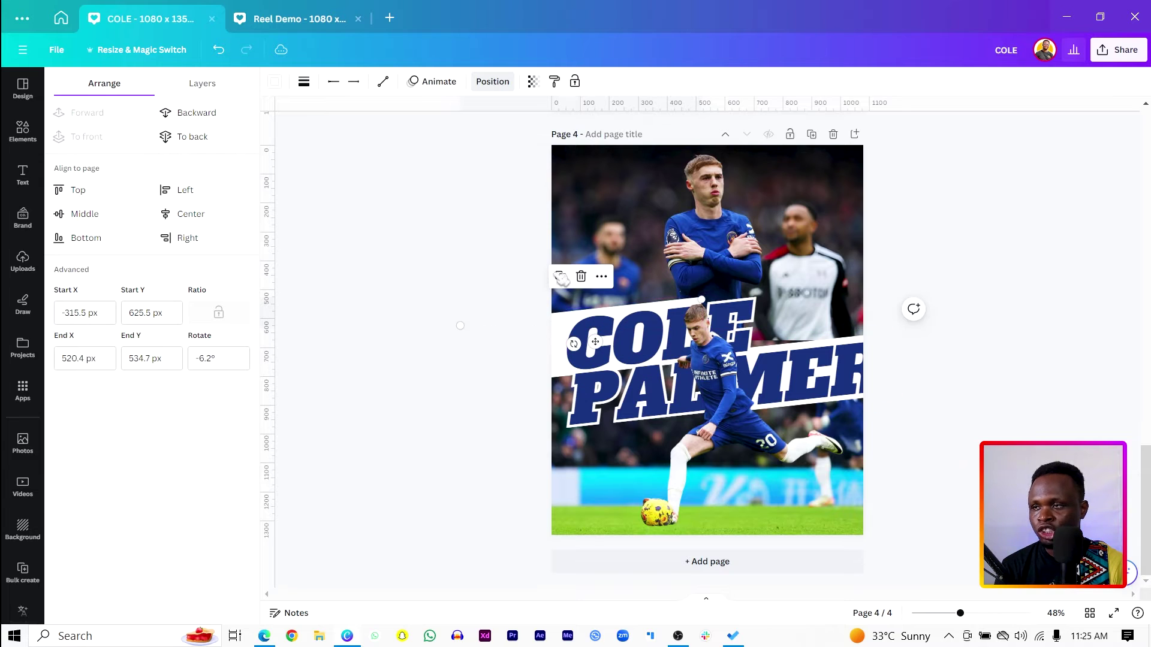
Colour the accent line with the football's yellow (#CFC228) using the eyedropper
left_click(274, 83)
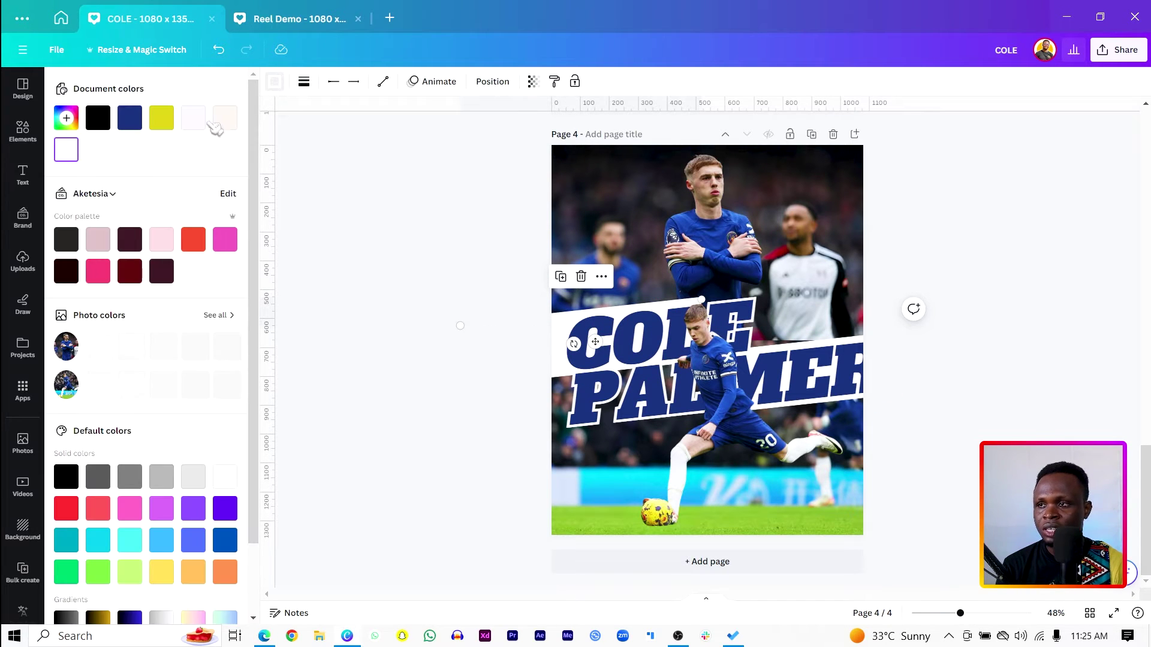
left_click(161, 118)
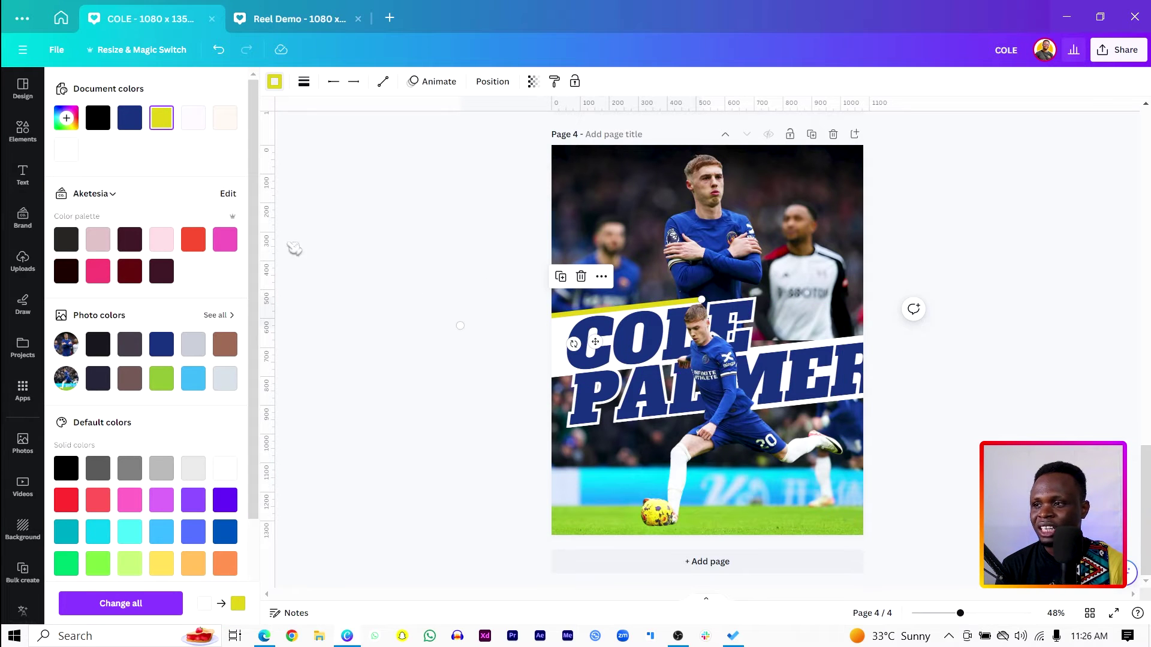
left_click(68, 119)
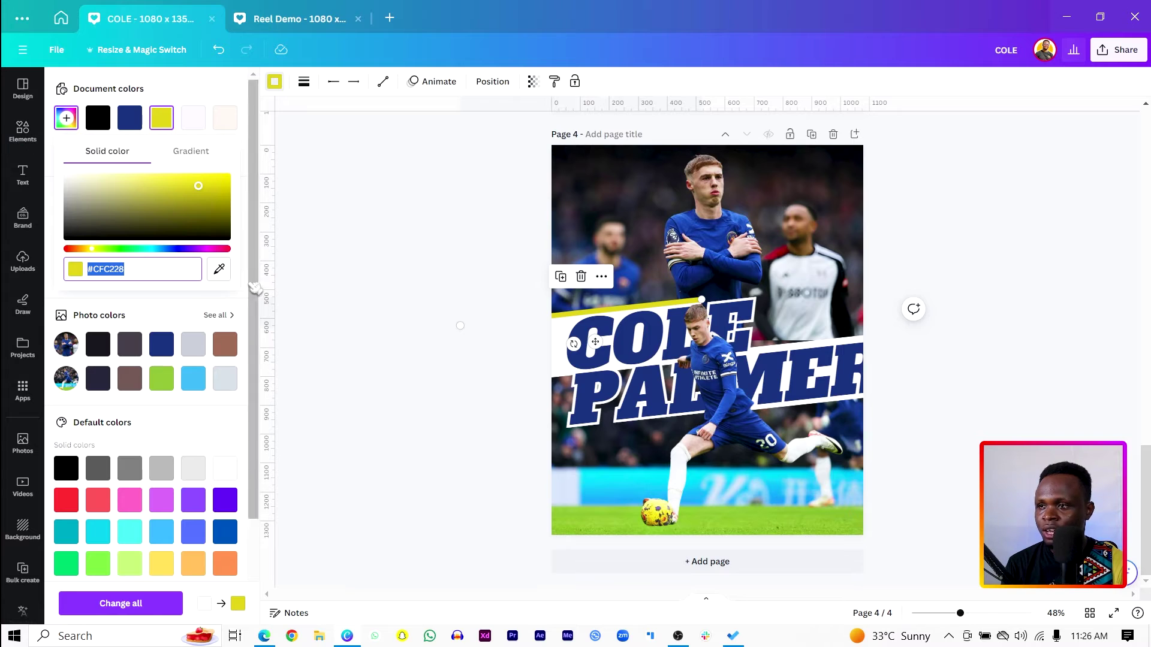
left_click(220, 270)
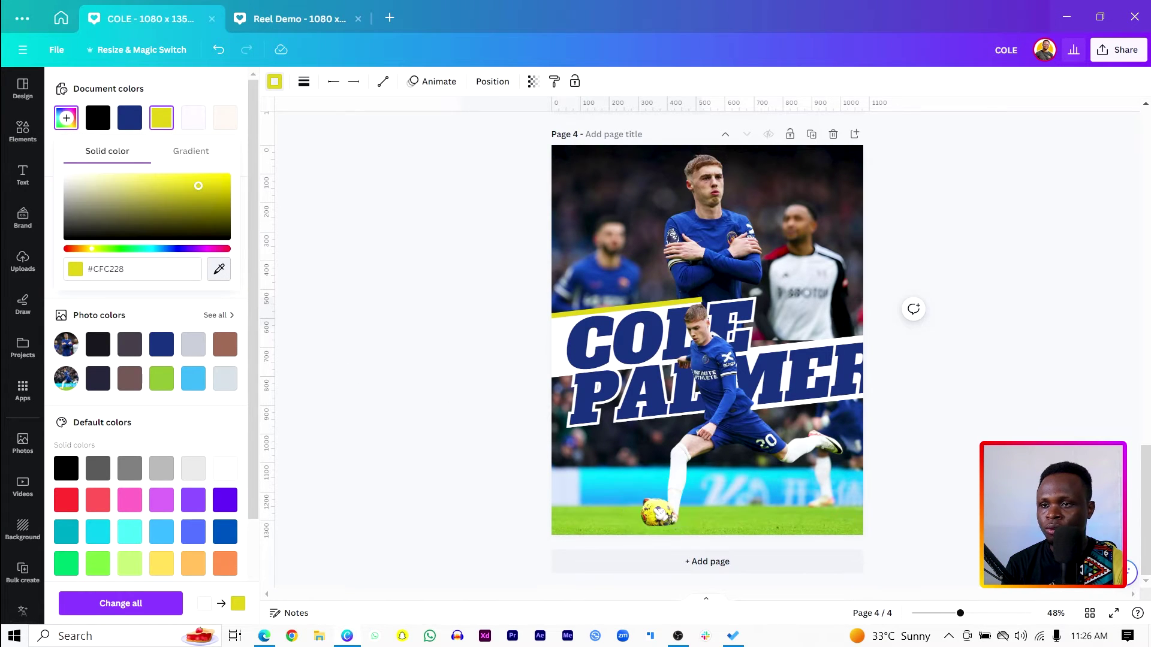
left_click(652, 512)
left_click(518, 318)
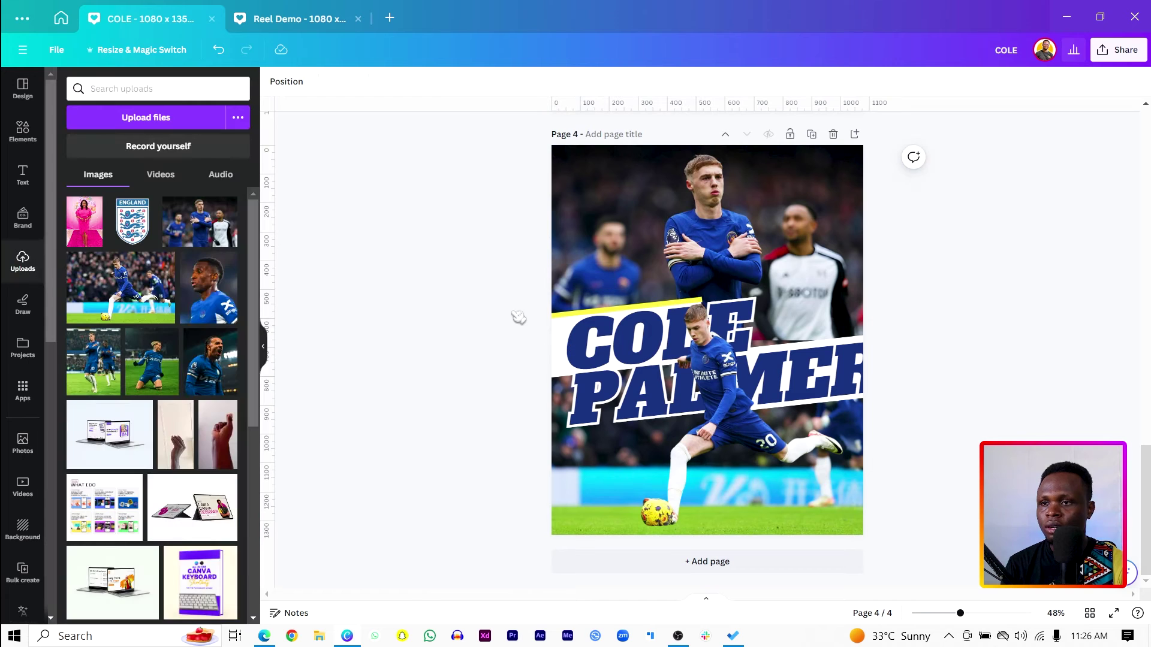
Place a yellow stripe along the band below PALMER, then enlarge and centre the title group
left_click(565, 322)
left_click_drag(608, 343, 876, 429)
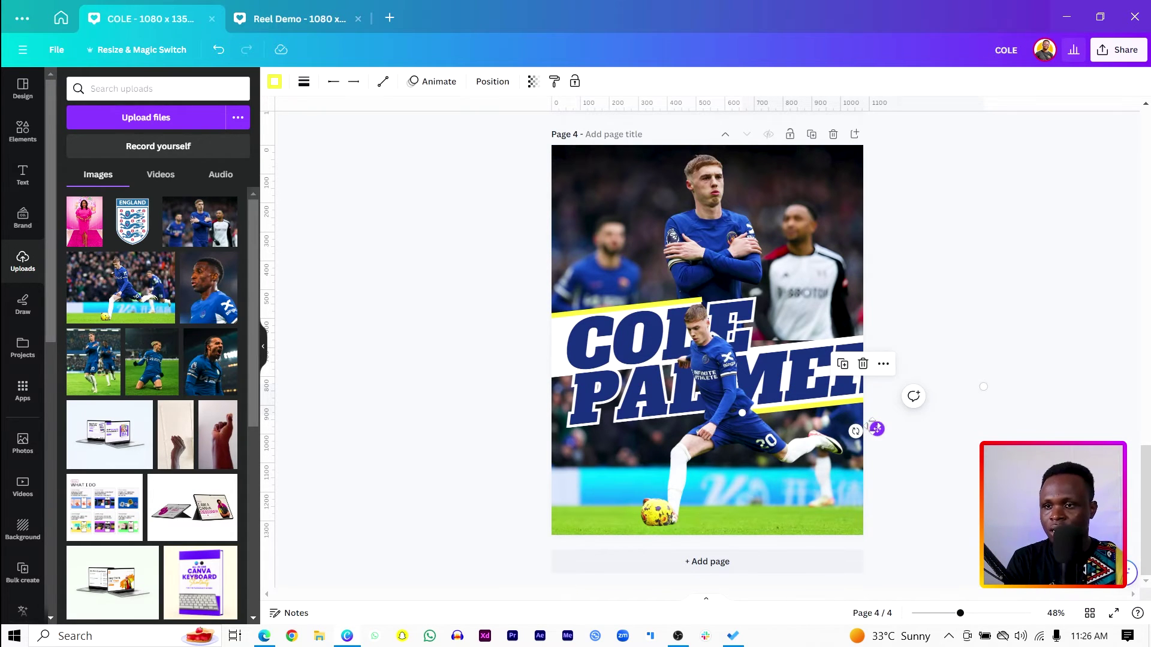
left_click(516, 379)
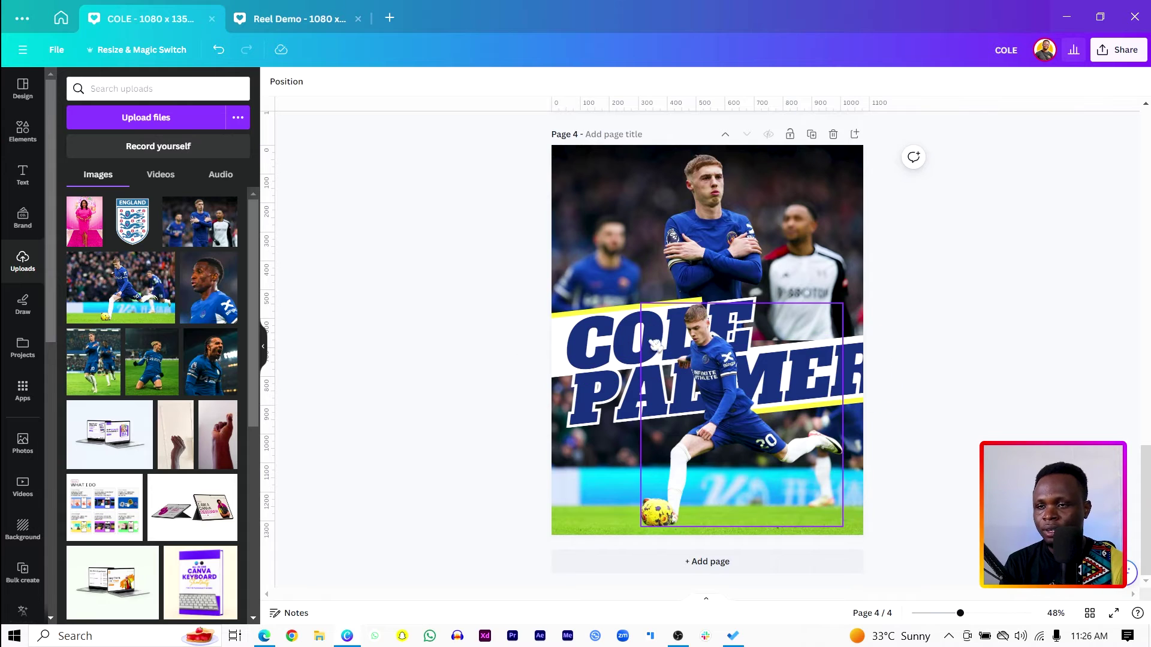
left_click_drag(921, 519, 532, 496)
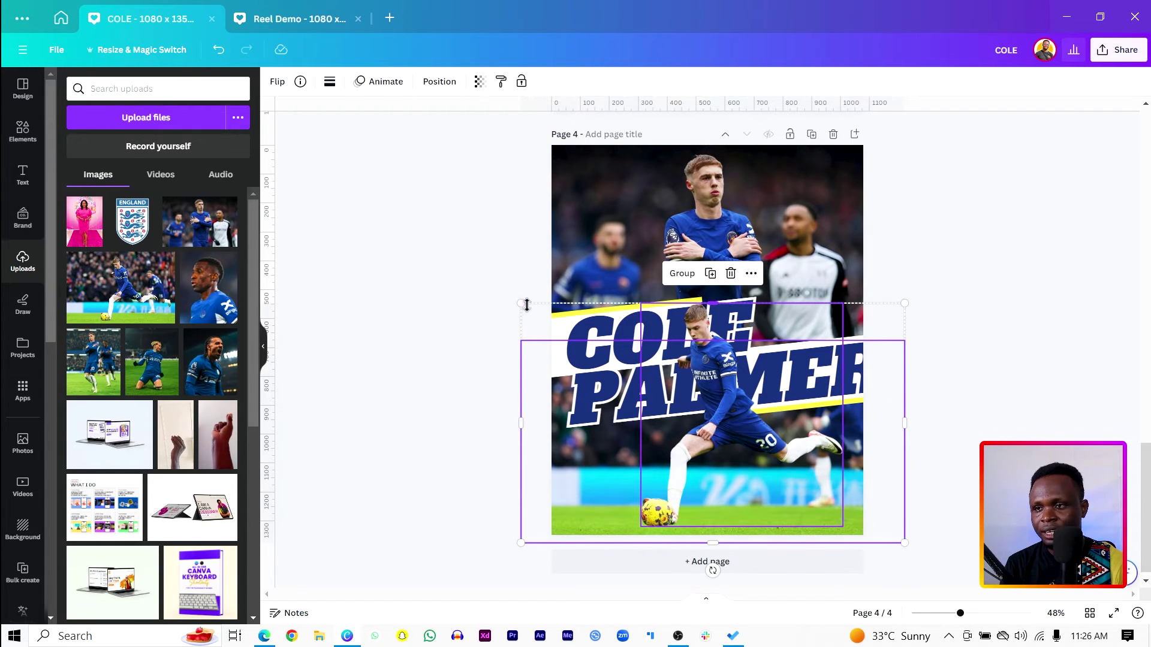
left_click_drag(519, 303, 509, 300)
left_click_drag(641, 451, 649, 457)
left_click(403, 403)
Lower the top edge of the lower background photo
left_click(770, 471)
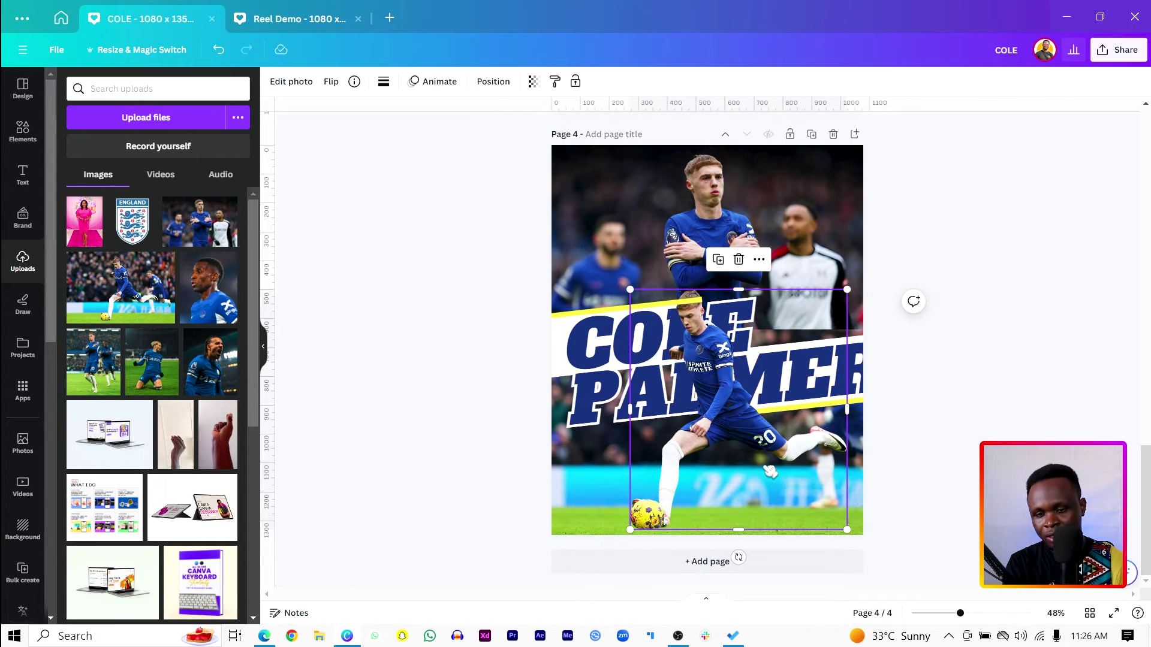
left_click(567, 316)
left_click(430, 332)
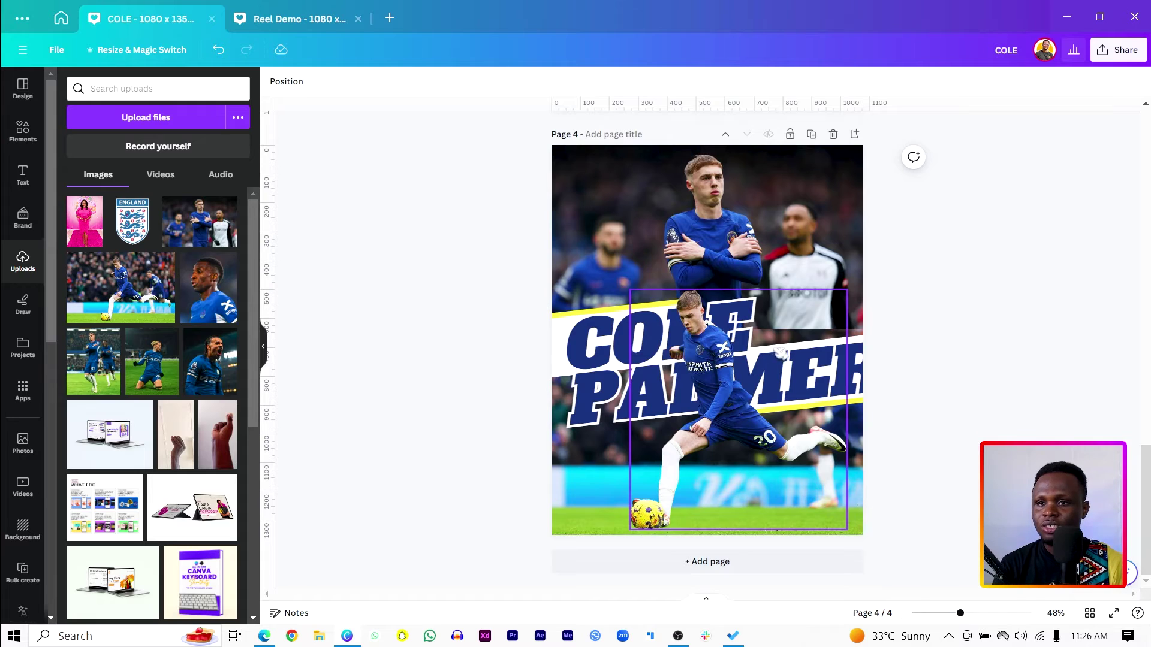
left_click(785, 353)
left_click(837, 345)
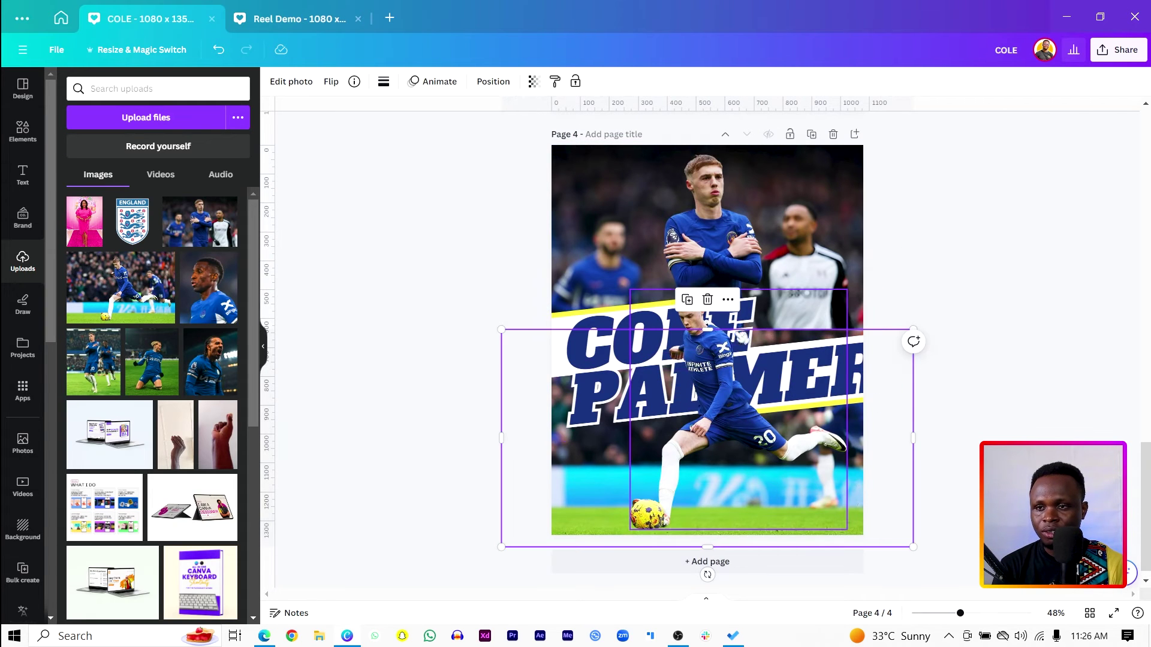
left_click_drag(707, 329, 710, 354)
Search Elements for 'SNOW' and place the falling-snow overlay across the top of page 4
left_click(416, 303)
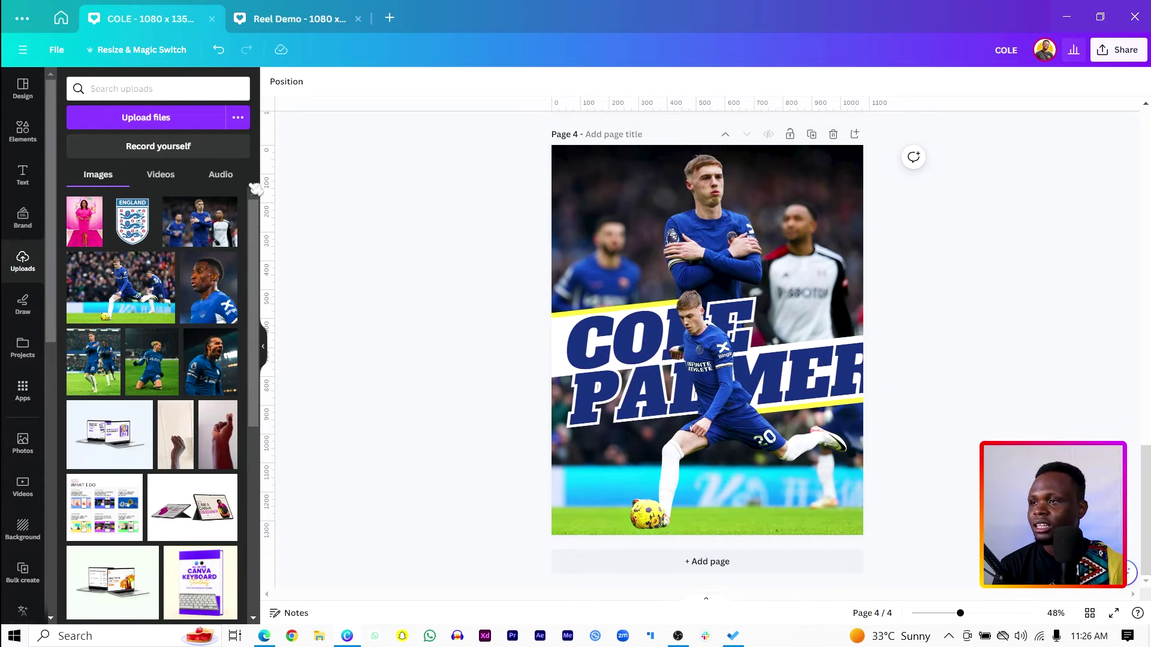
left_click(22, 129)
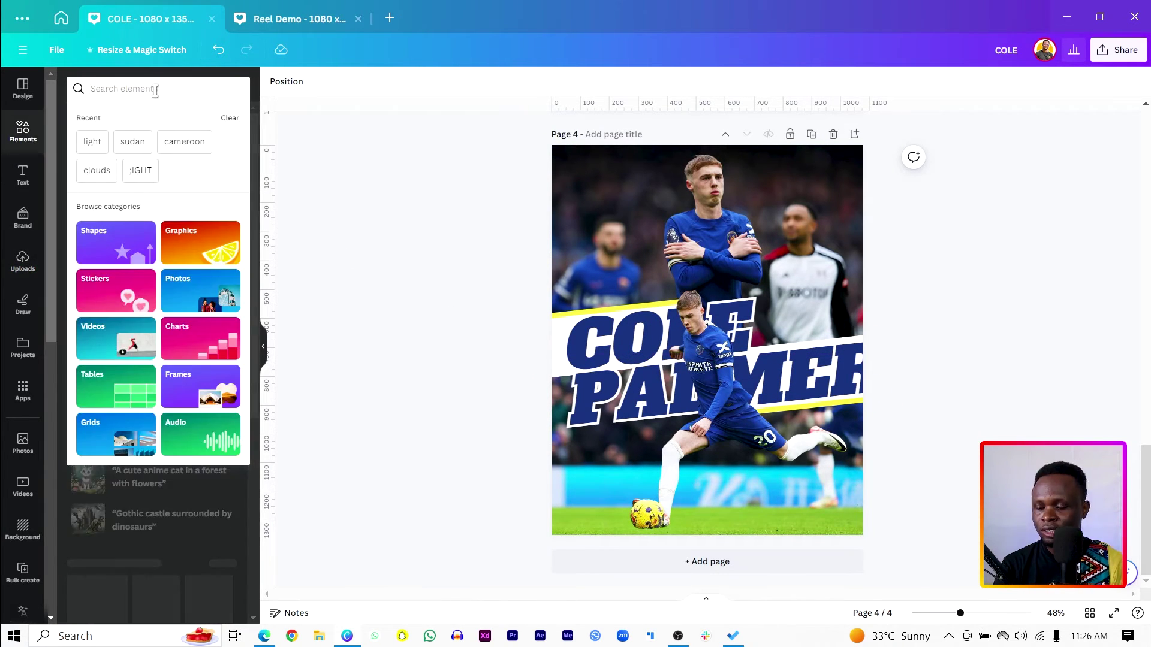
type("SNOW")
key("Return")
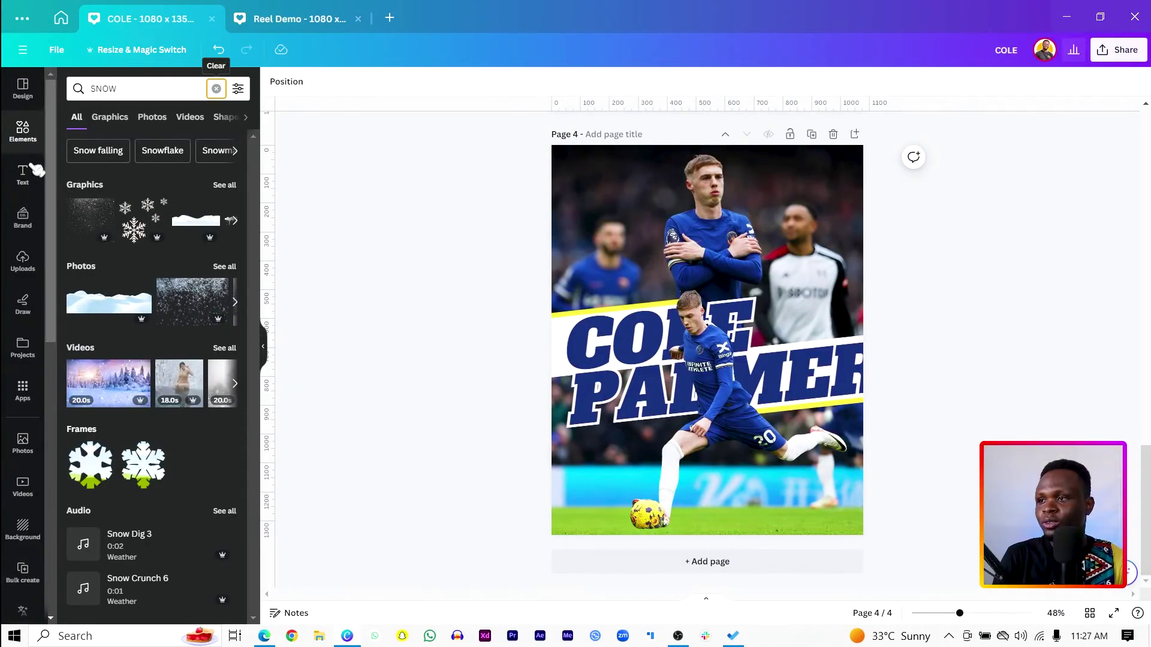
left_click(92, 225)
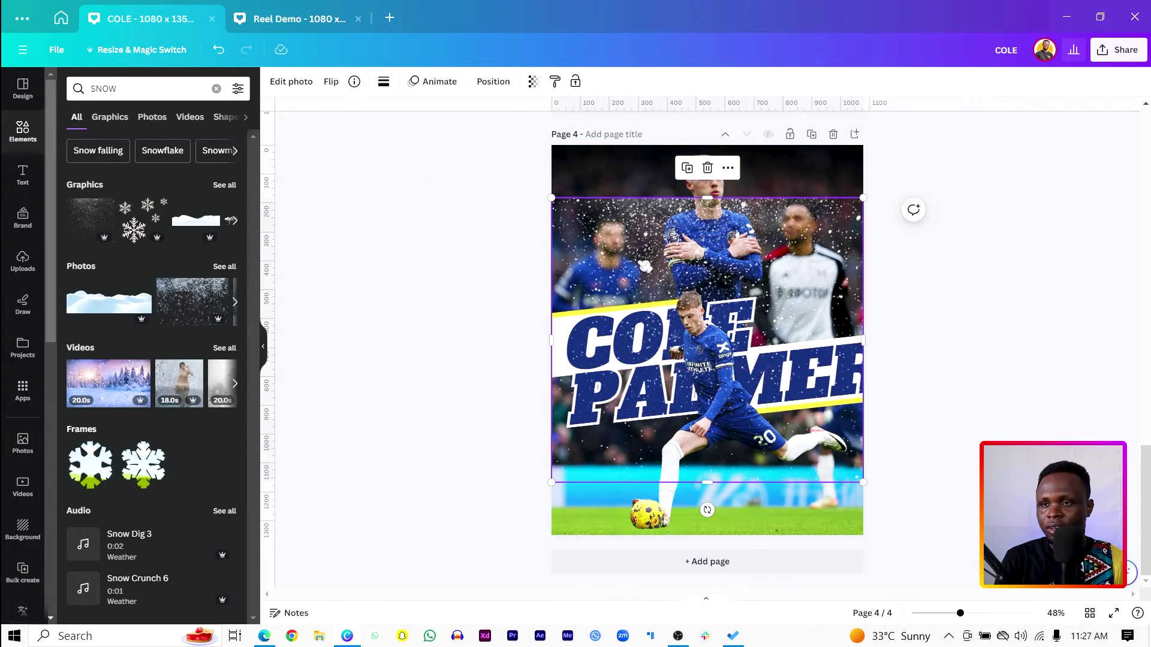
left_click_drag(636, 270, 645, 205)
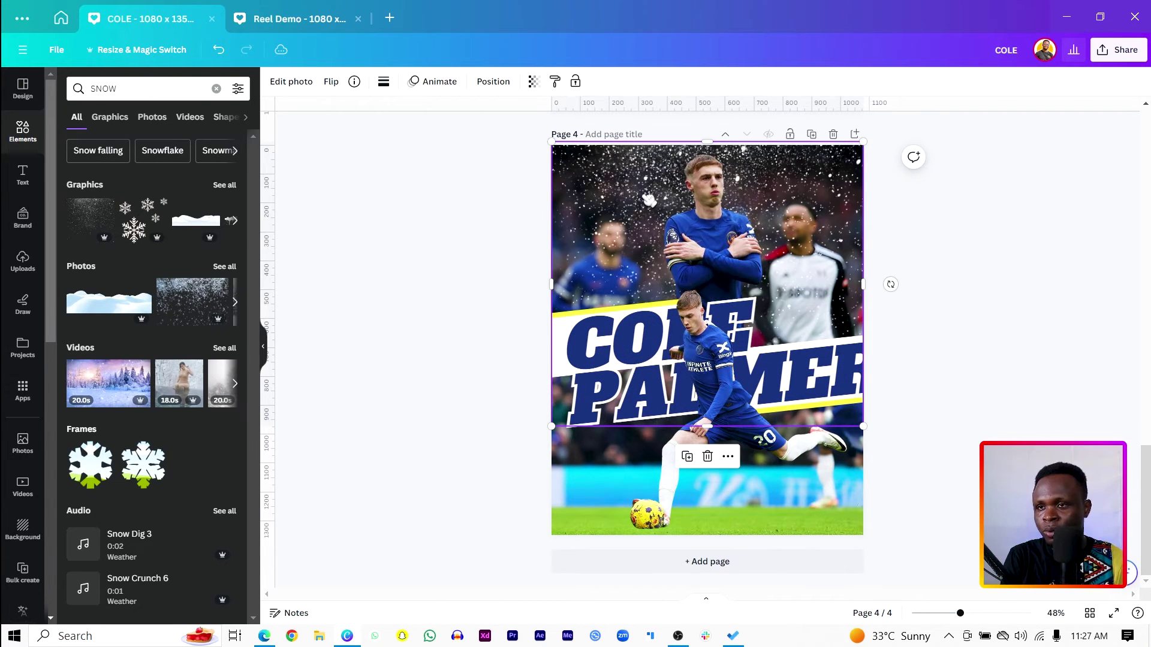
left_click(510, 211)
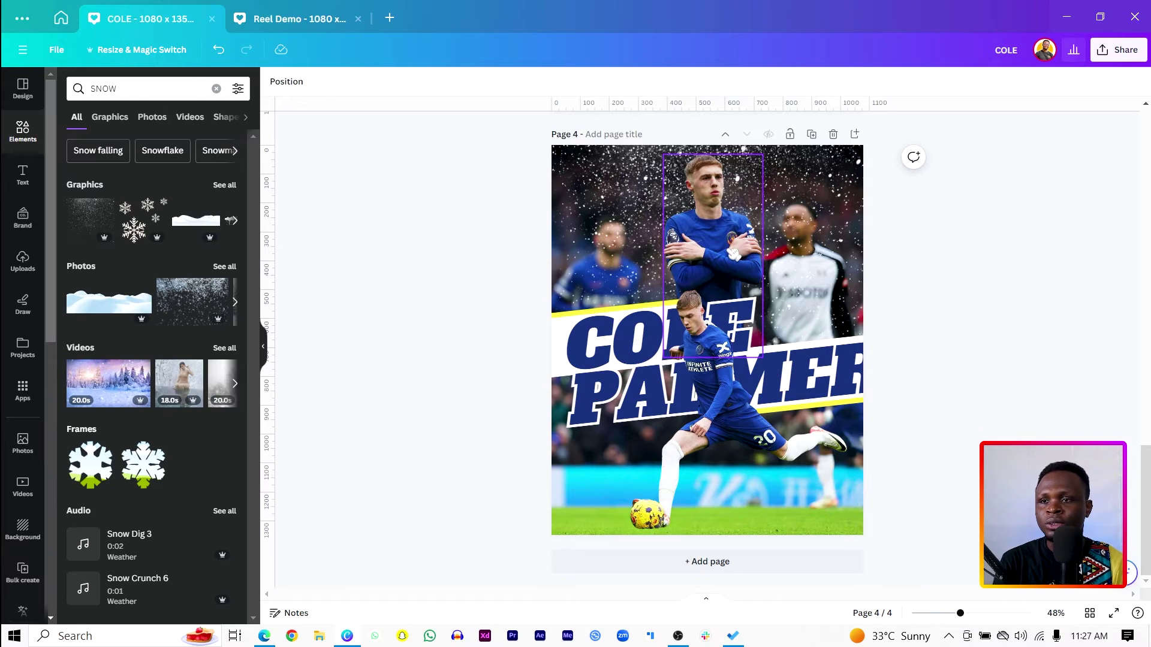
Raise the player photos' saturation to about 23–26 and vibrance to 12–14 in photo Adjust
left_click(713, 239)
left_click(291, 84)
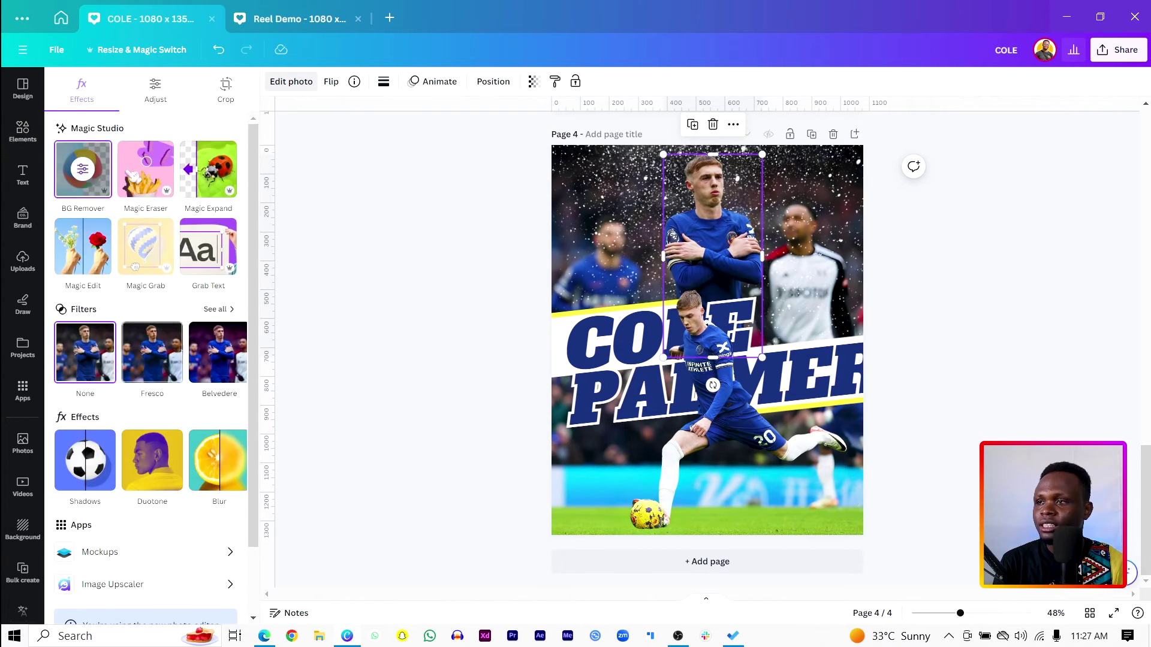
left_click(156, 87)
scroll(158, 393, "down", 3)
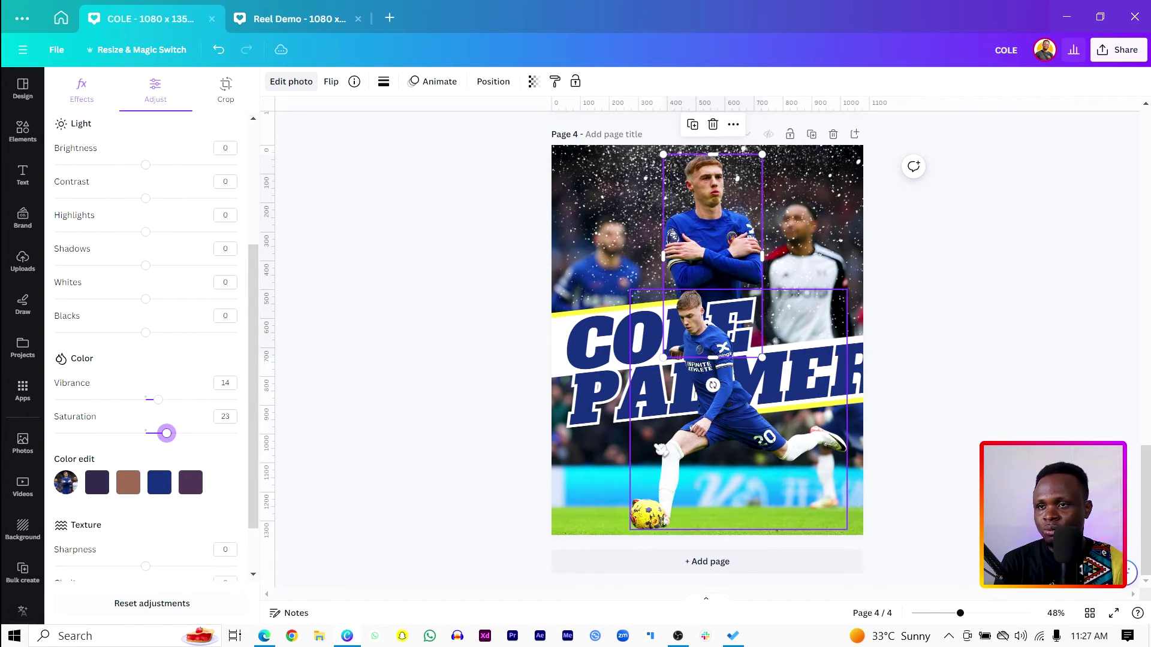
left_click(737, 449)
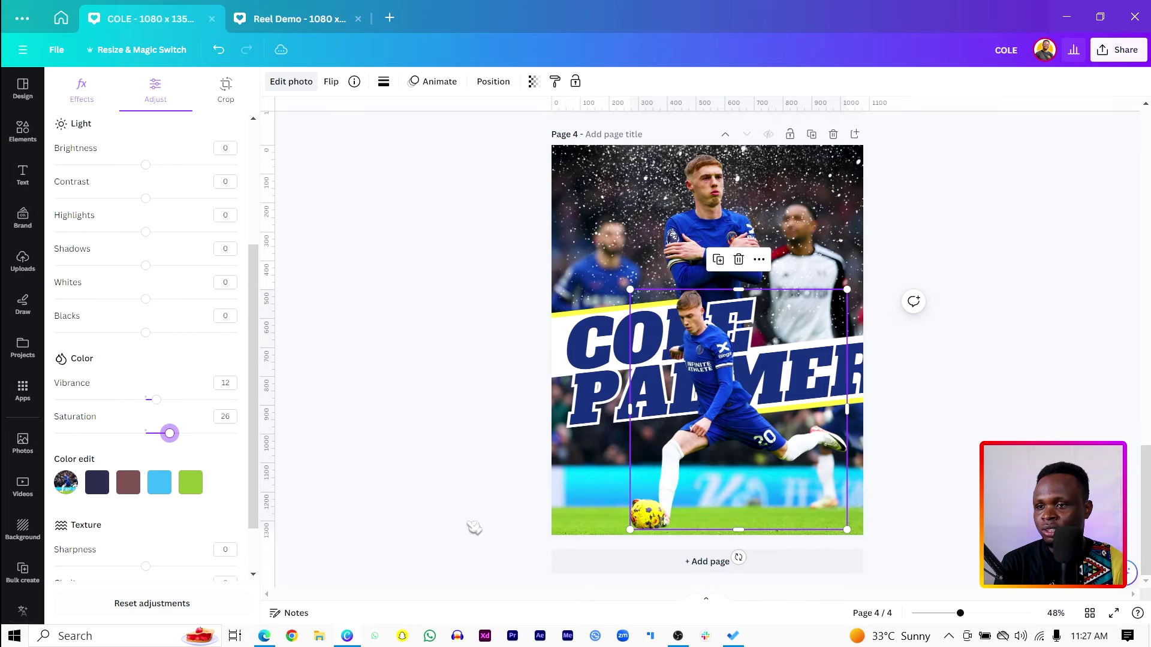
left_click(544, 517)
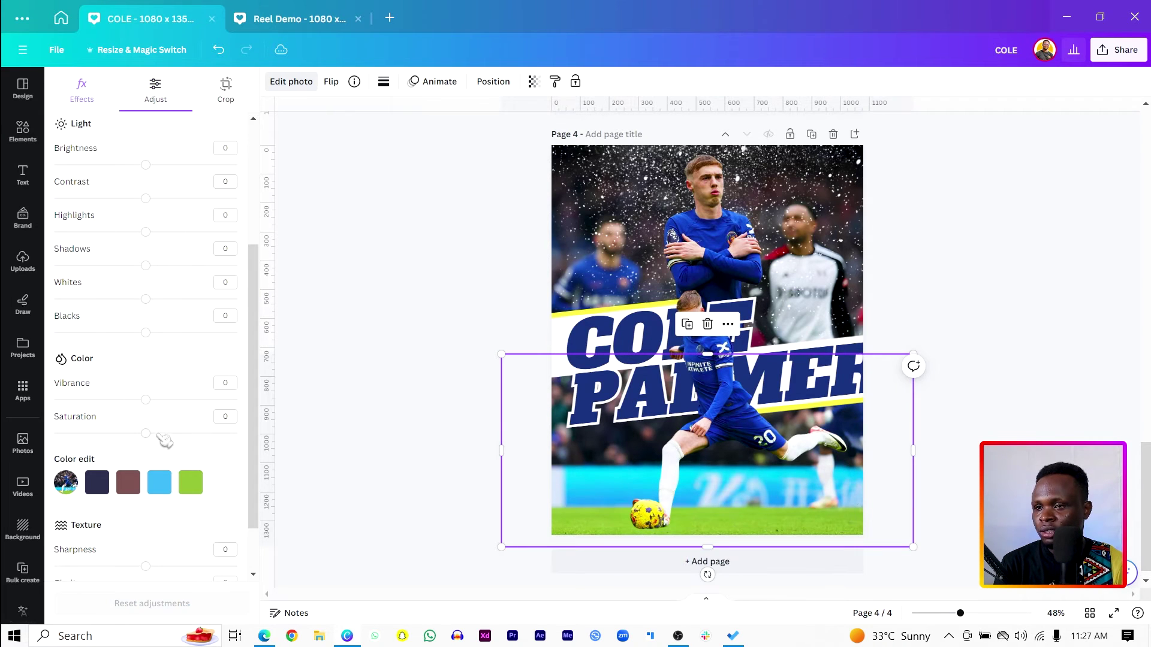
left_click_drag(159, 436, 157, 434)
Search Elements for 'SHADOW' and add a shadow graphic to page 4
left_click(530, 401)
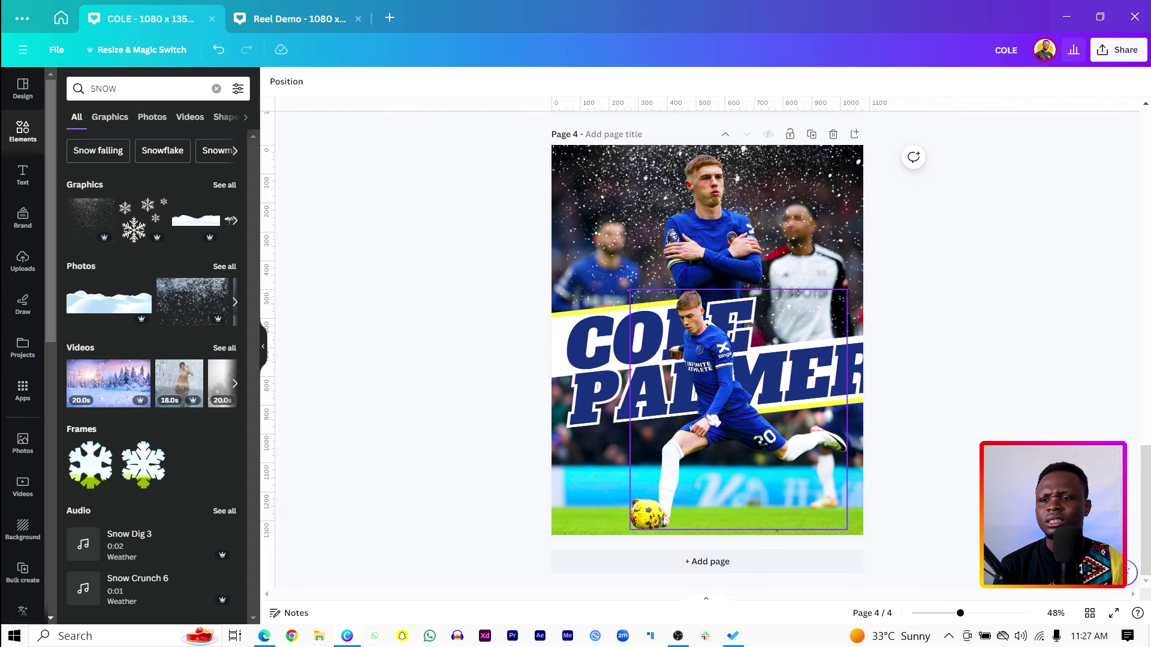
left_click(149, 91)
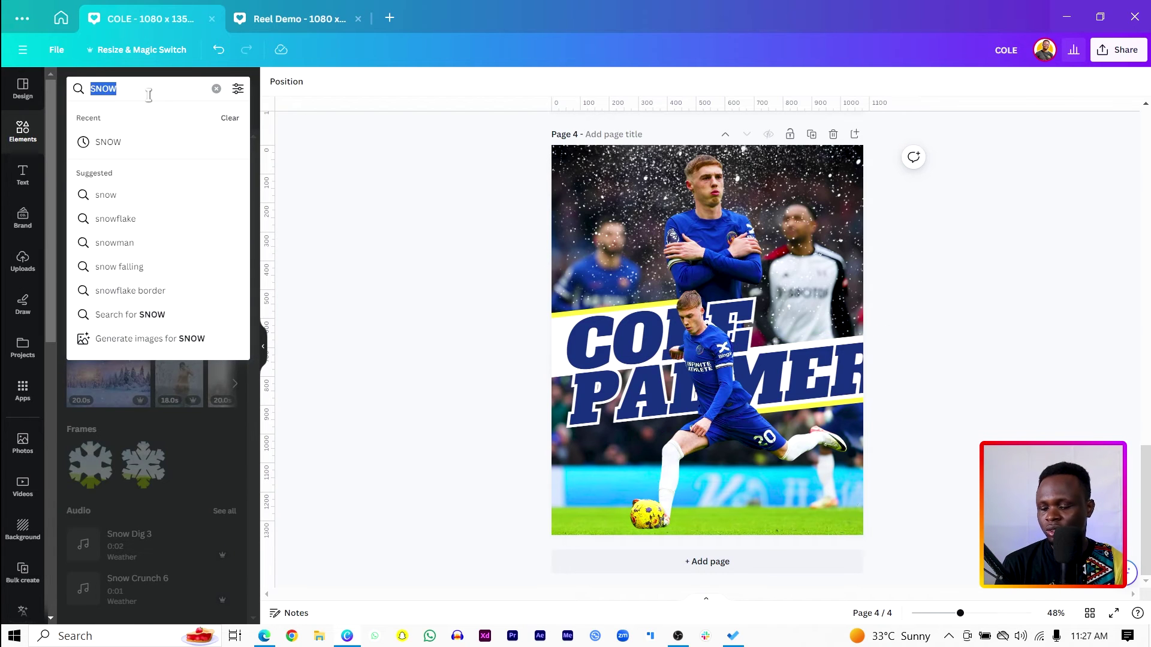
type("SHADOW")
key("Return")
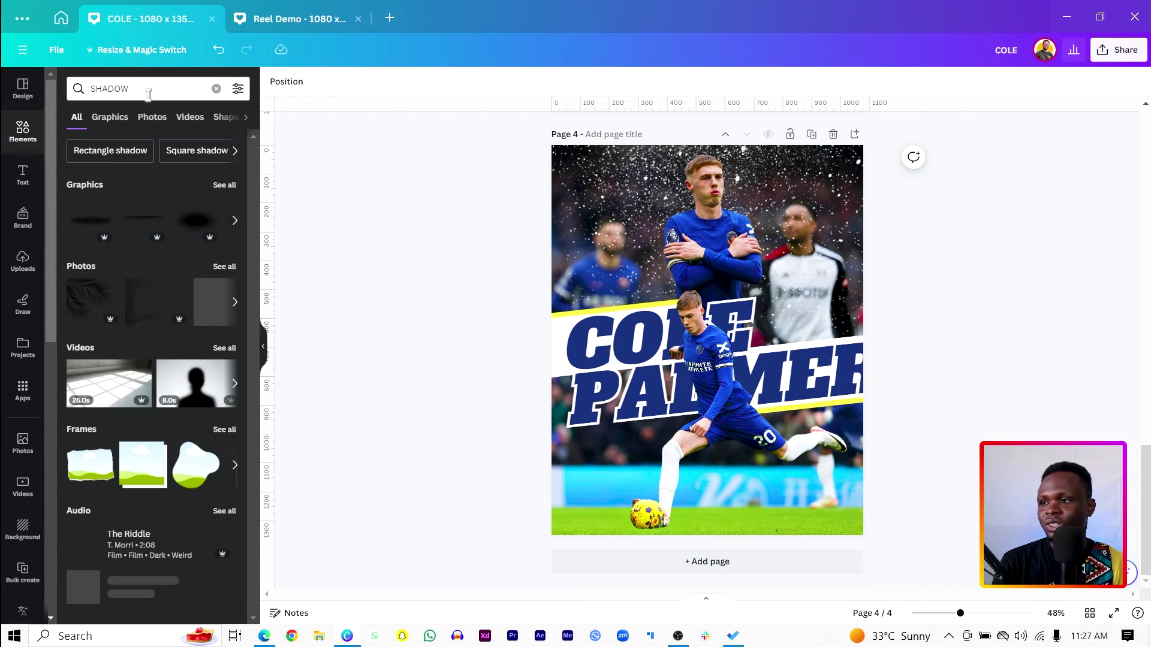
left_click(101, 226)
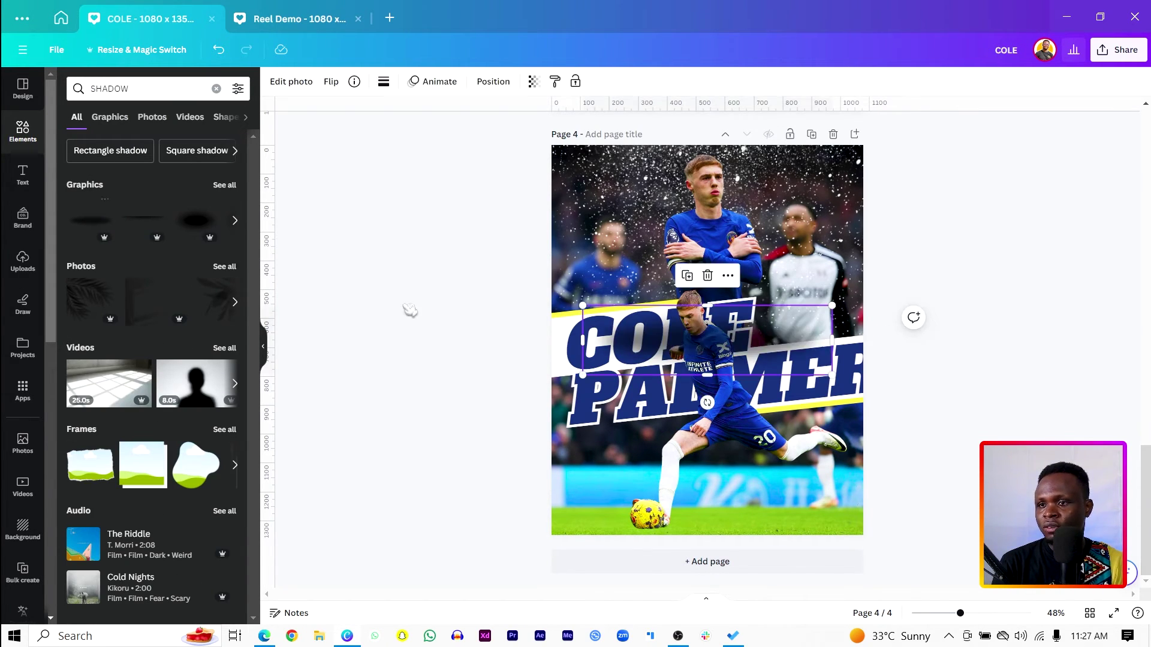
Rotate the shadow about 32°, shrink it, and place it along the lower player's leg
left_click_drag(707, 417, 654, 372)
left_click_drag(612, 251, 722, 383)
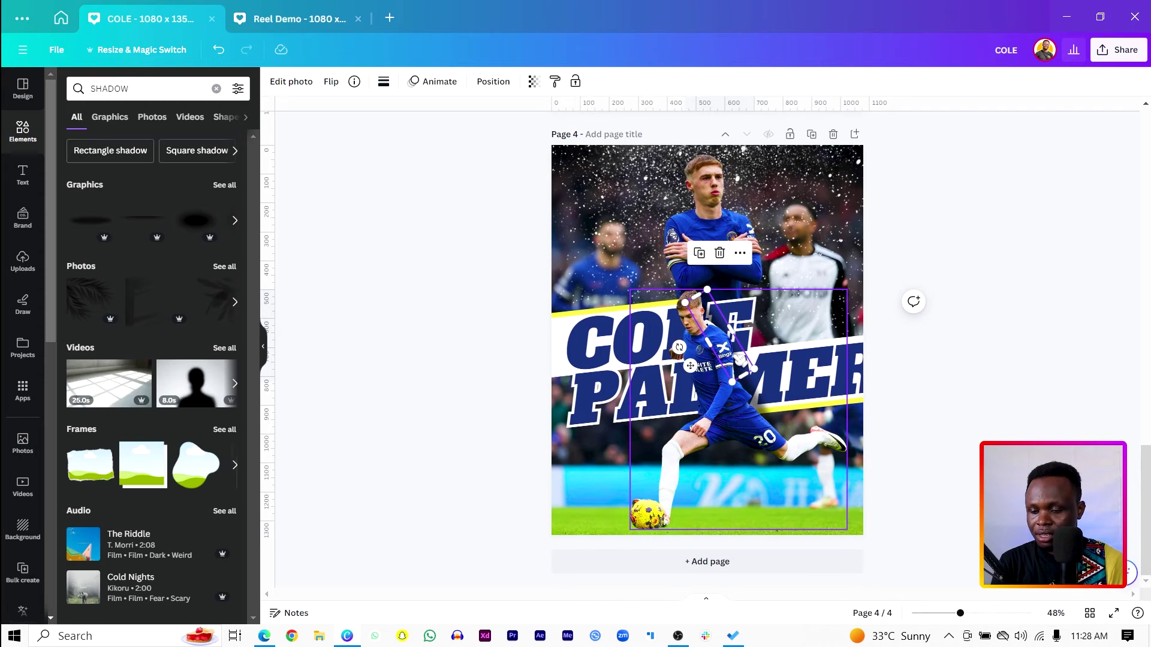
left_click_drag(739, 360, 752, 463)
left_click(463, 403)
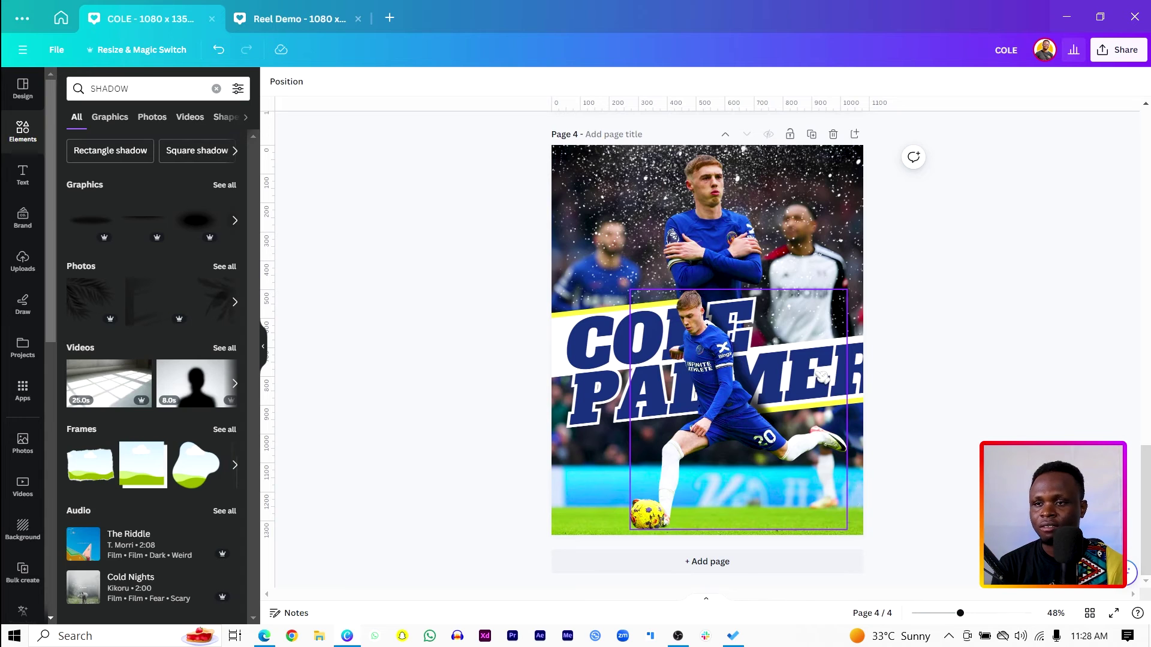
Cut the England and Chelsea badges from page 3 and paste them small into page 4's bottom-right corner
scroll(822, 377, "up", 6)
left_click_drag(600, 299, 791, 226)
key("ctrl+x")
scroll(791, 226, "down", 6)
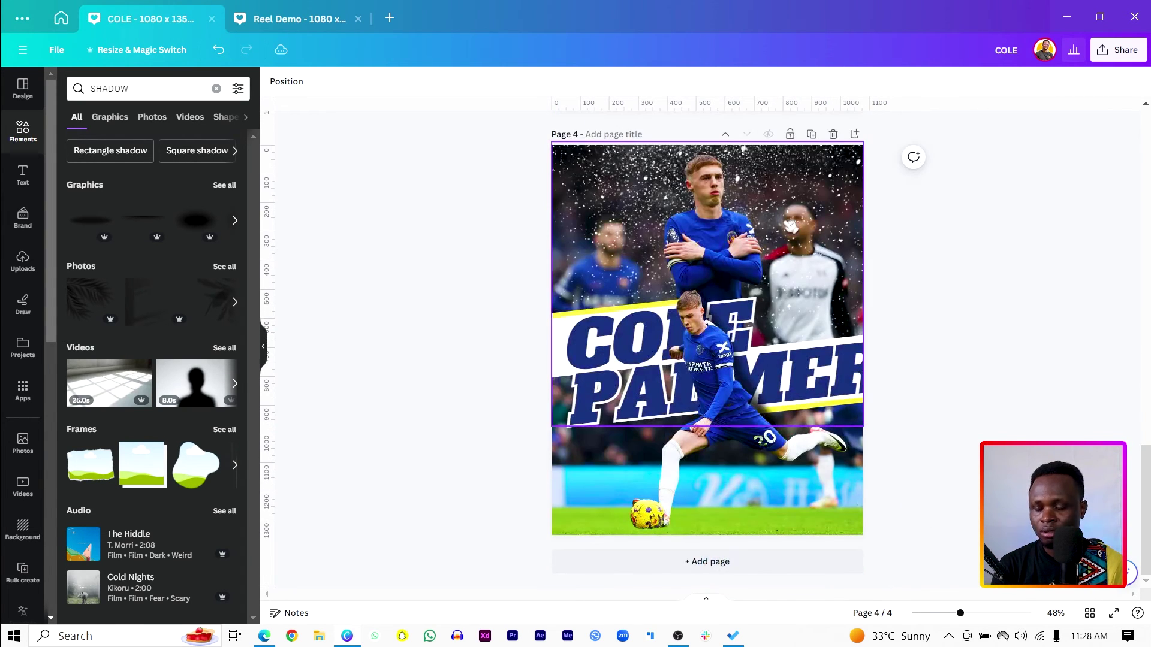
key("ctrl+v")
left_click_drag(583, 166, 828, 511)
left_click(943, 316)
left_click(783, 305)
Add a text box reading 'The boy from the city' in sentence case
left_click(390, 390)
key("t")
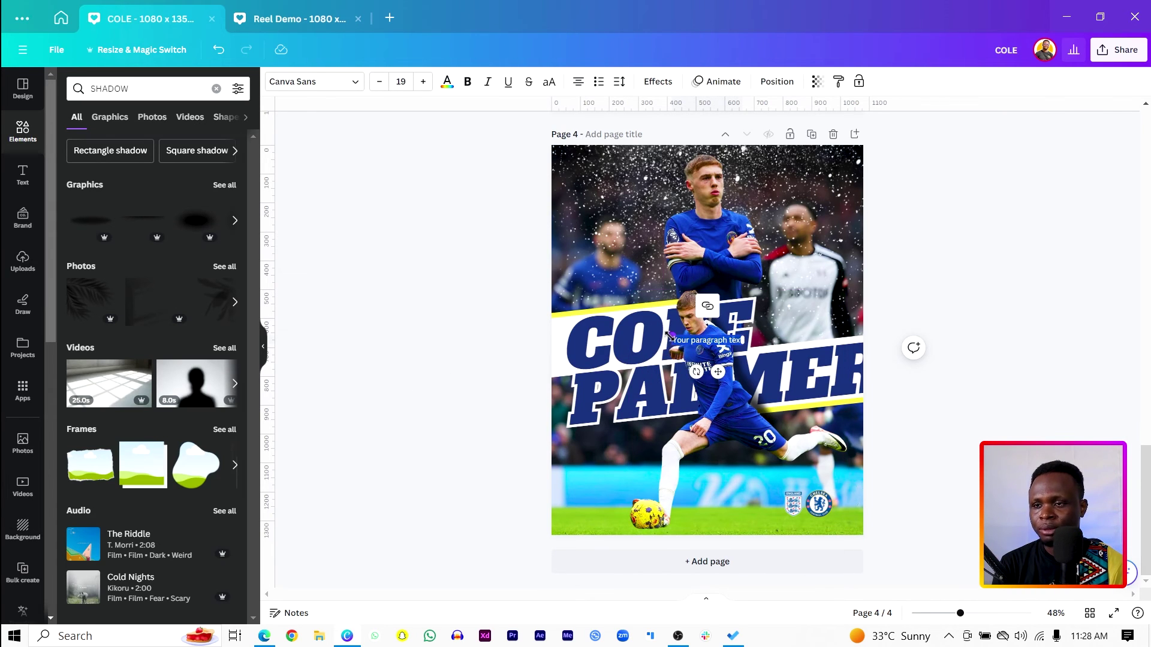
left_click_drag(666, 334, 634, 331)
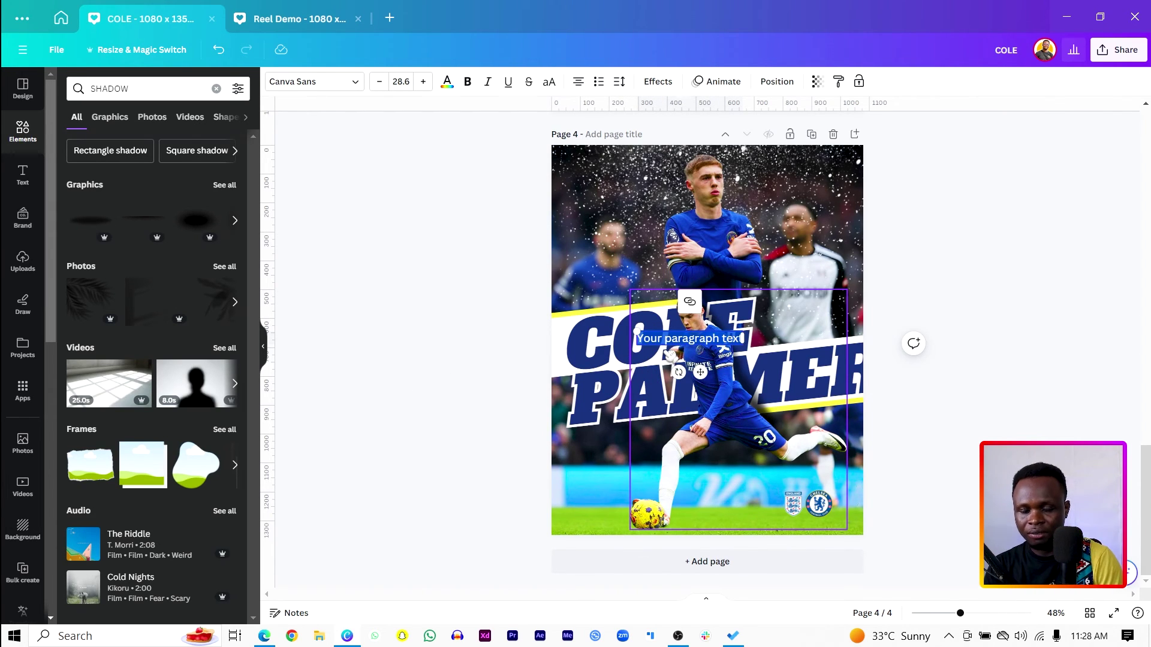
key("BackSpace")
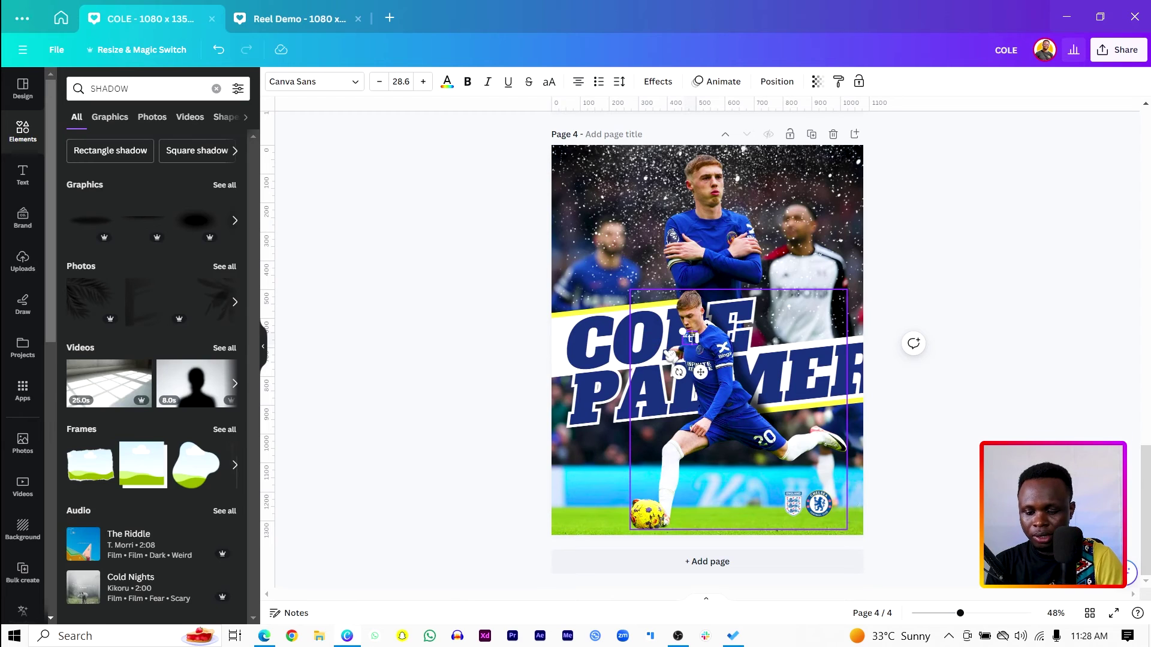
type("tHE BOY FROM THE CI")
key("ctrl+a")
key("Caps_Lock")
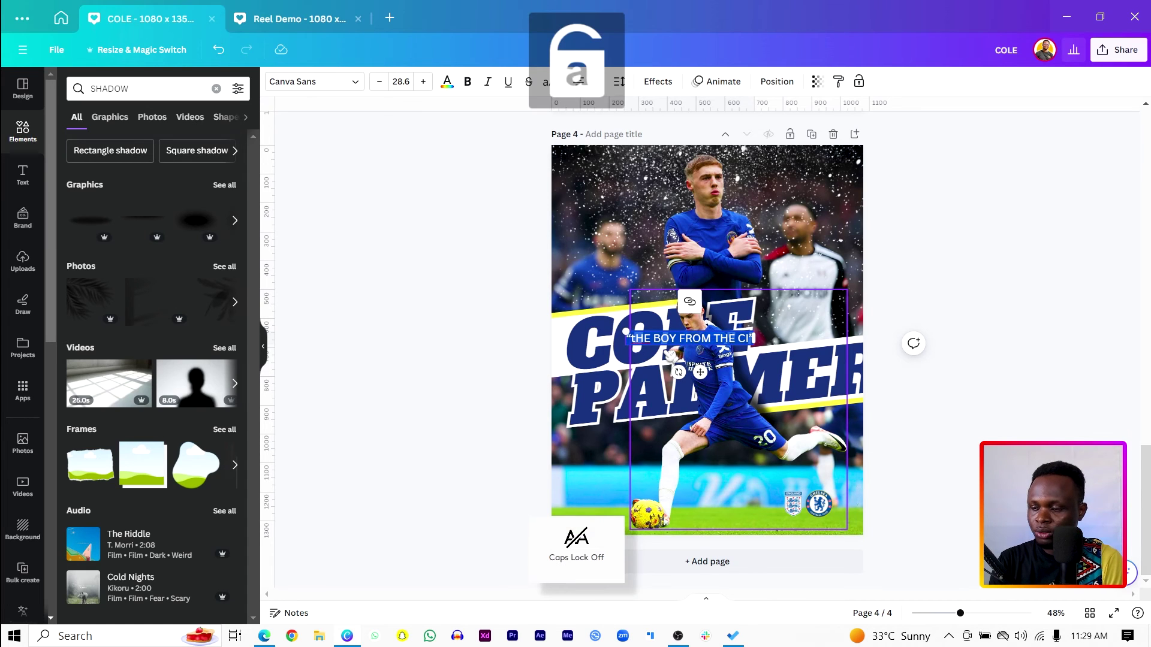
type("The boy from the cit")
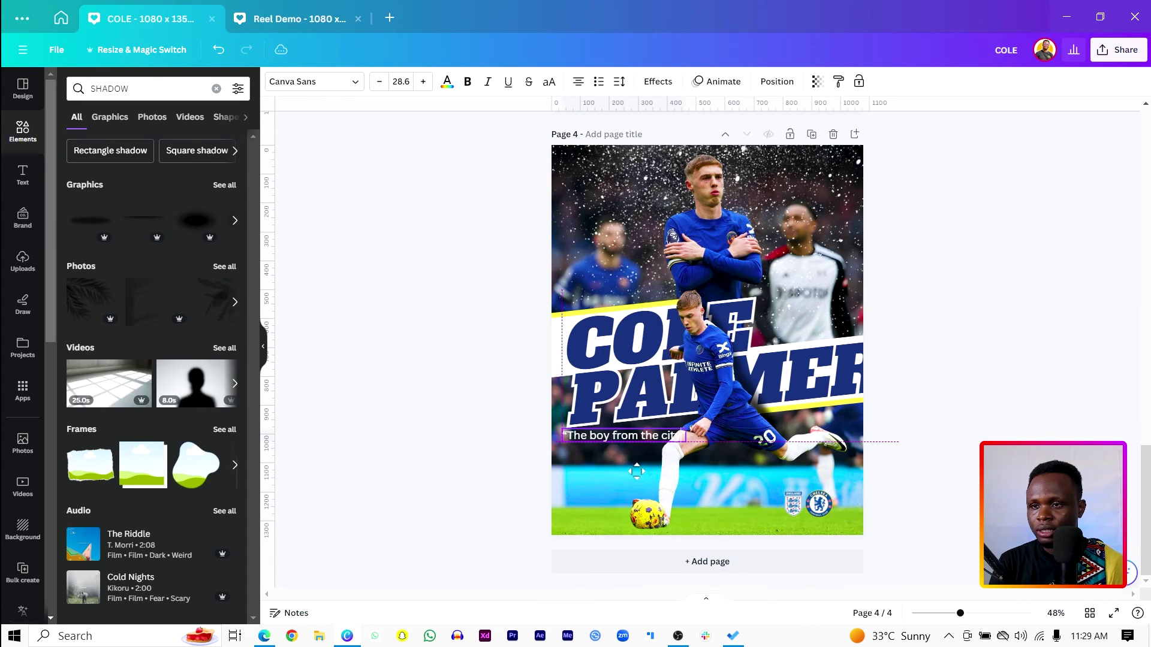
Rotate the caption to -6.2° and nudge it into place
left_click(777, 82)
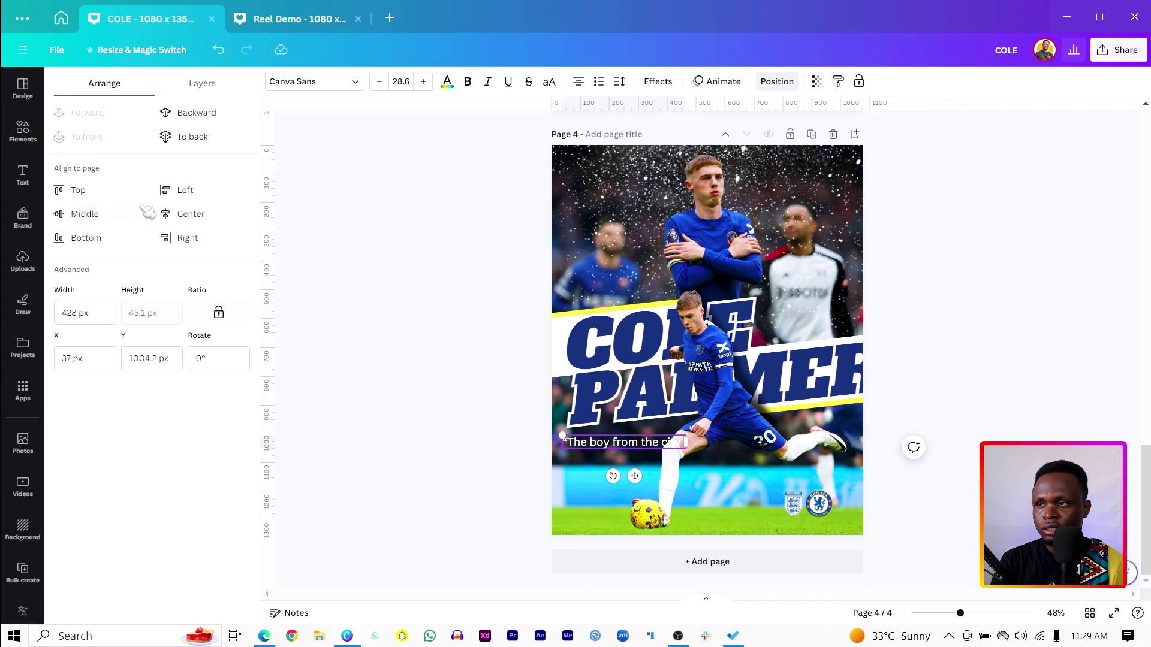
left_click(216, 353)
type("-6.2")
key("Return")
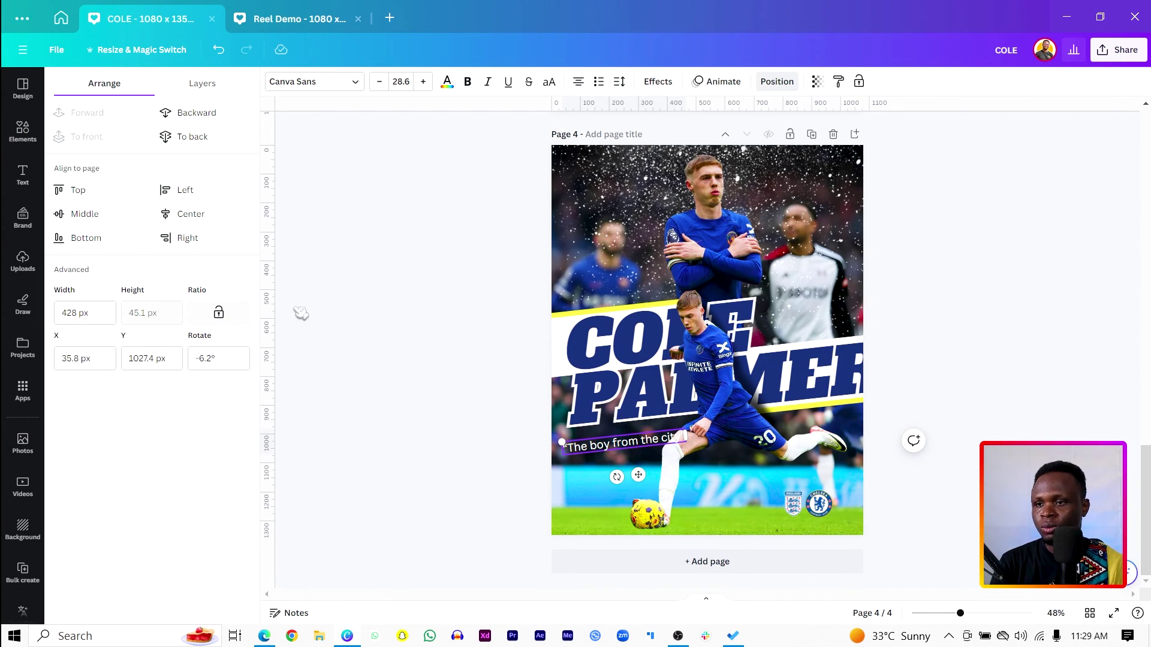
left_click_drag(634, 478, 636, 474)
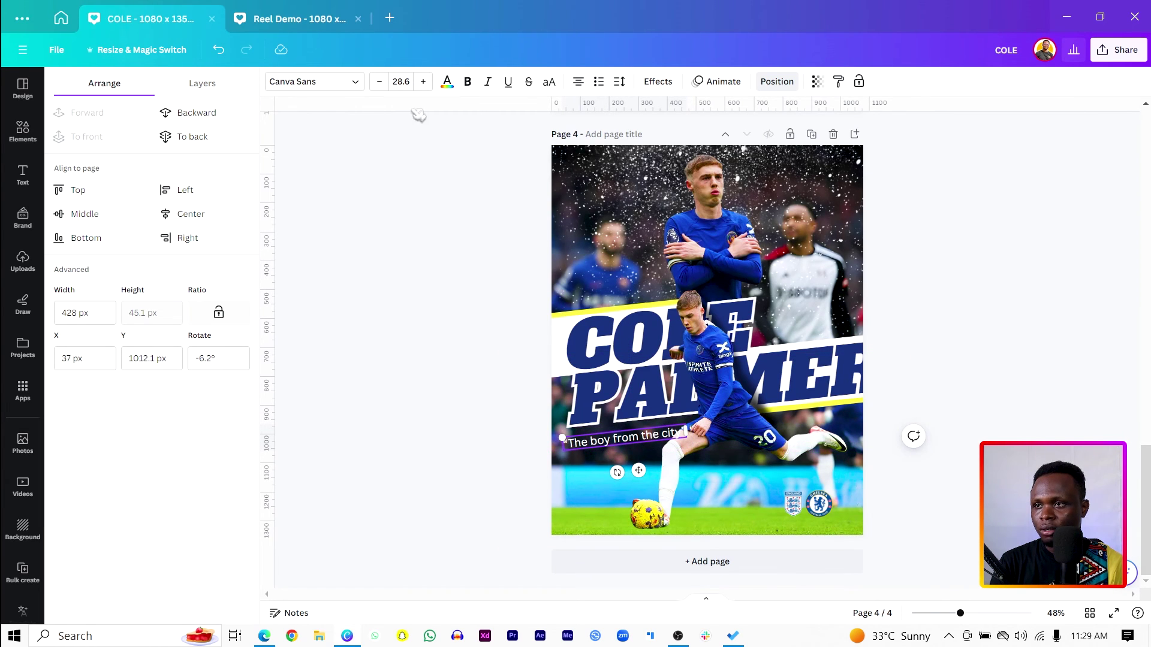
Set the caption font to Inria Serif at size 23.3 beneath PALMER
left_click(304, 85)
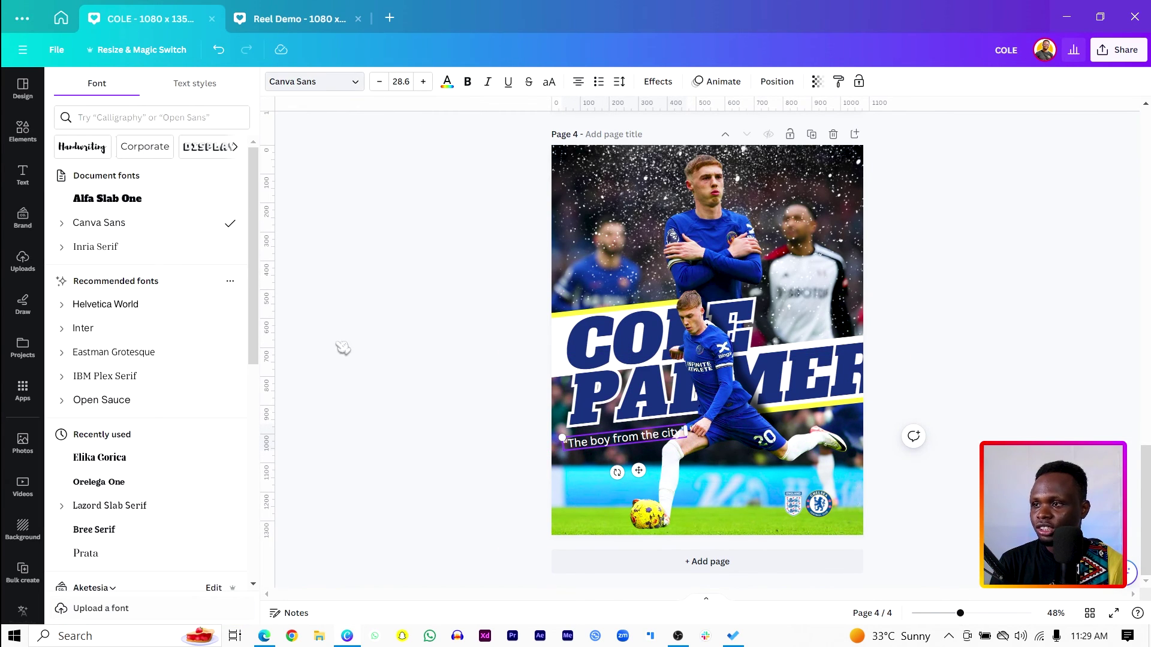
left_click(139, 247)
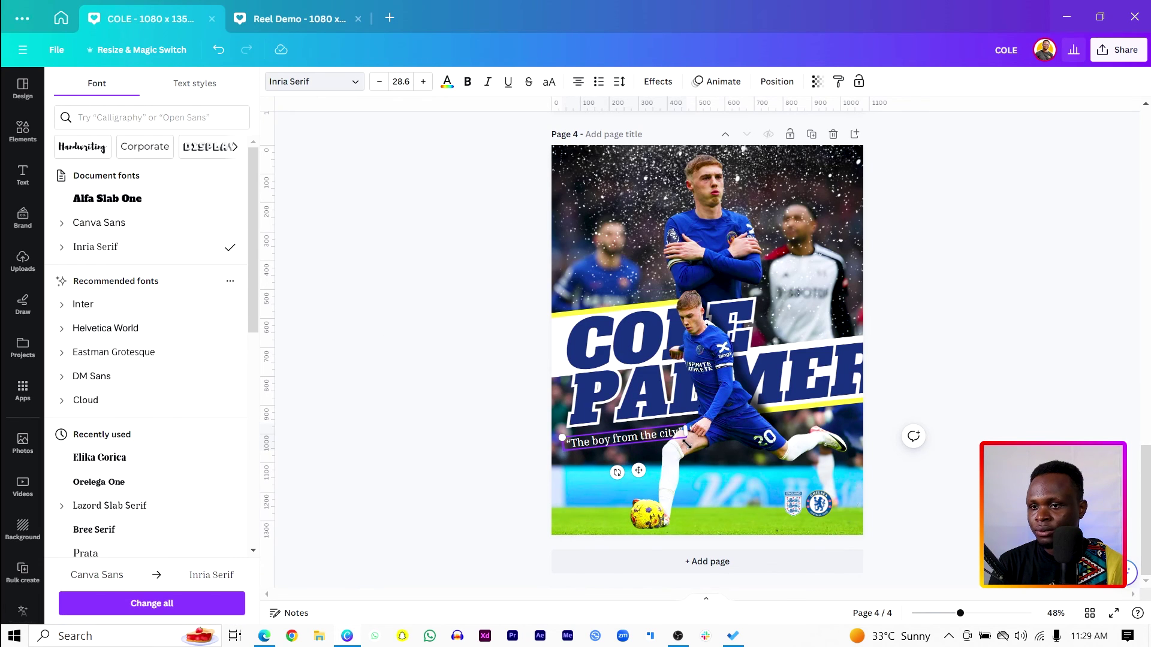
left_click_drag(685, 435, 663, 431)
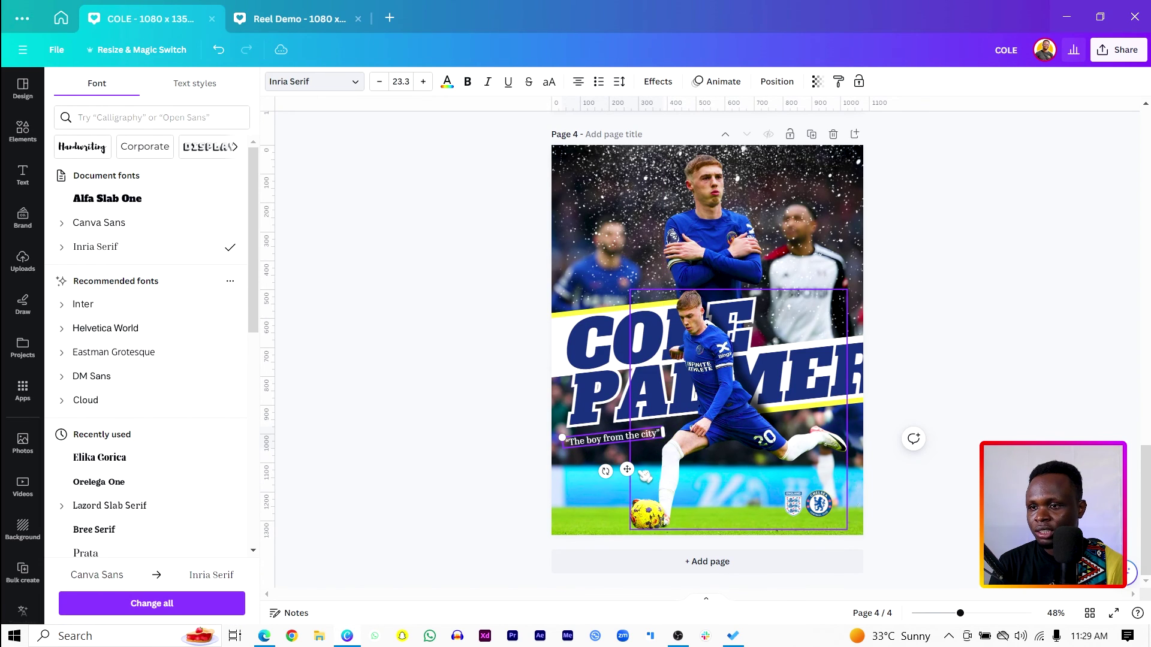
left_click_drag(628, 470, 631, 463)
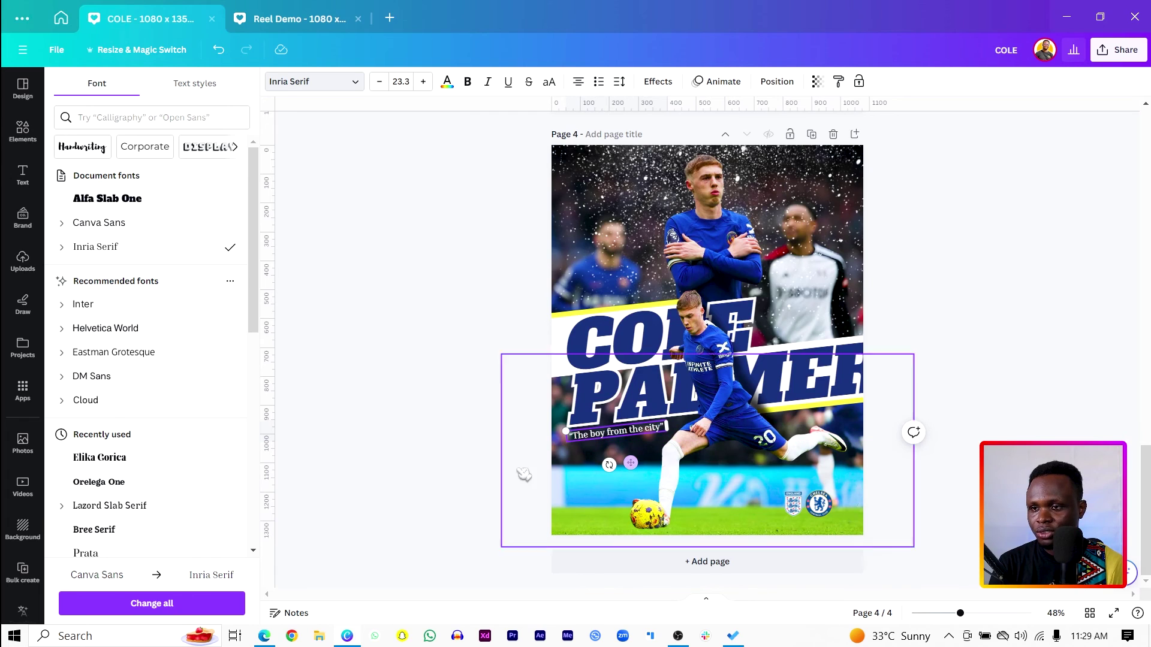